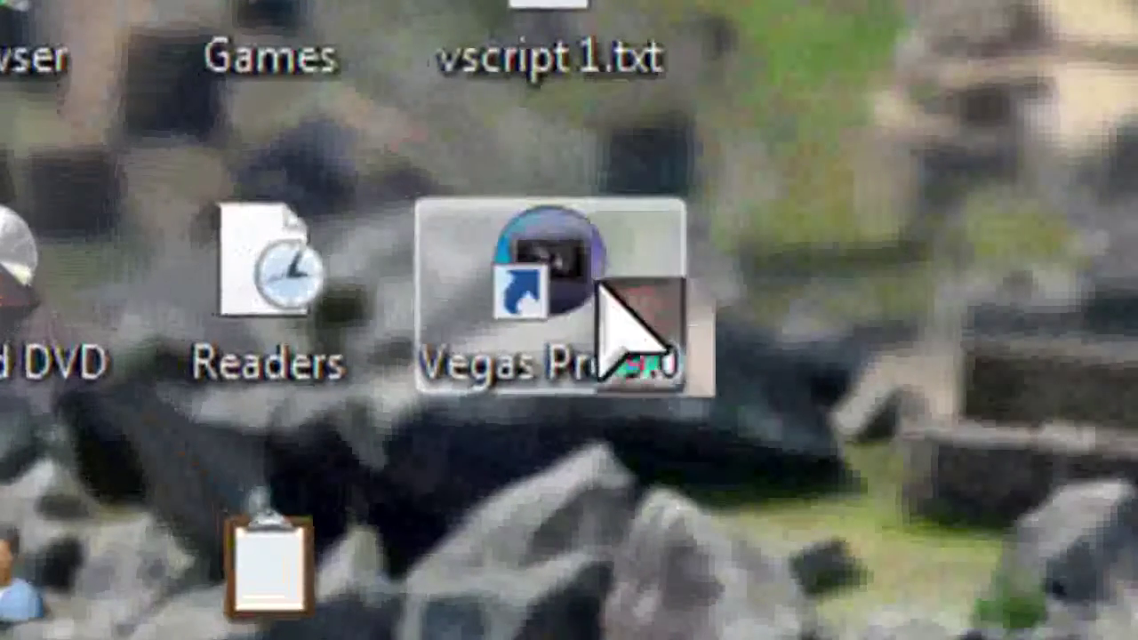
Launch Vegas Pro 9.0 from the desktop and bring up the Explorer file browser.
{"action": "double_click", "coordinate": [541, 283]}
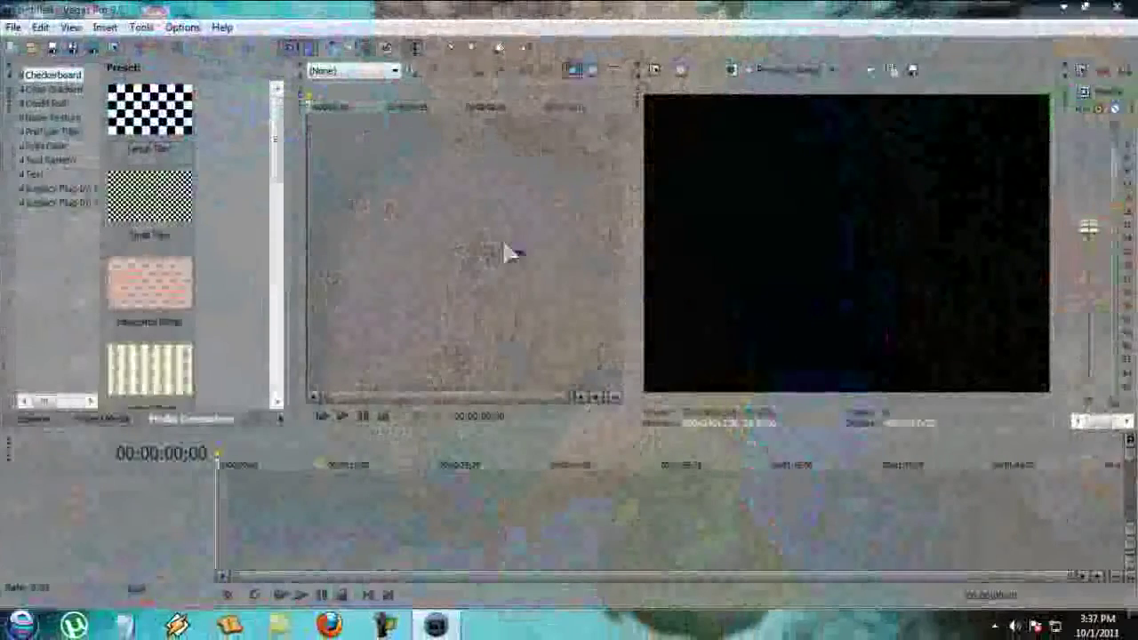
{"action": "left_click", "coordinate": [34, 419]}
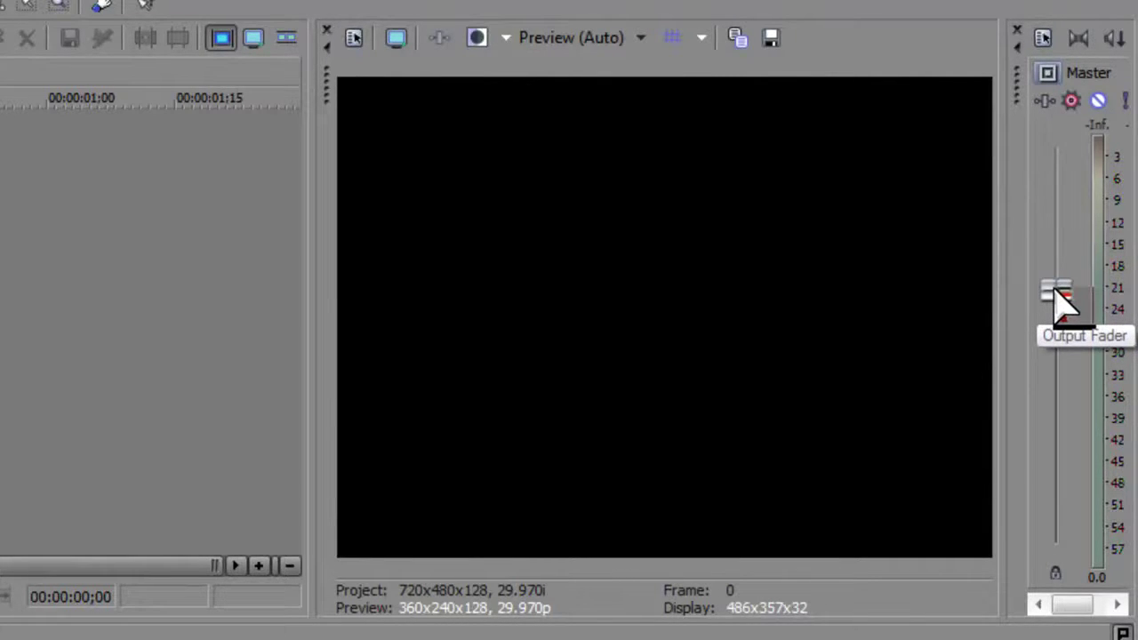
{"action": "mouse_move", "coordinate": [1055, 295]}
{"action": "left_mouse_down"}
{"action": "mouse_move", "coordinate": [1054, 214]}
{"action": "mouse_move", "coordinate": [1064, 416]}
{"action": "mouse_move", "coordinate": [1054, 290]}
{"action": "left_mouse_up"}
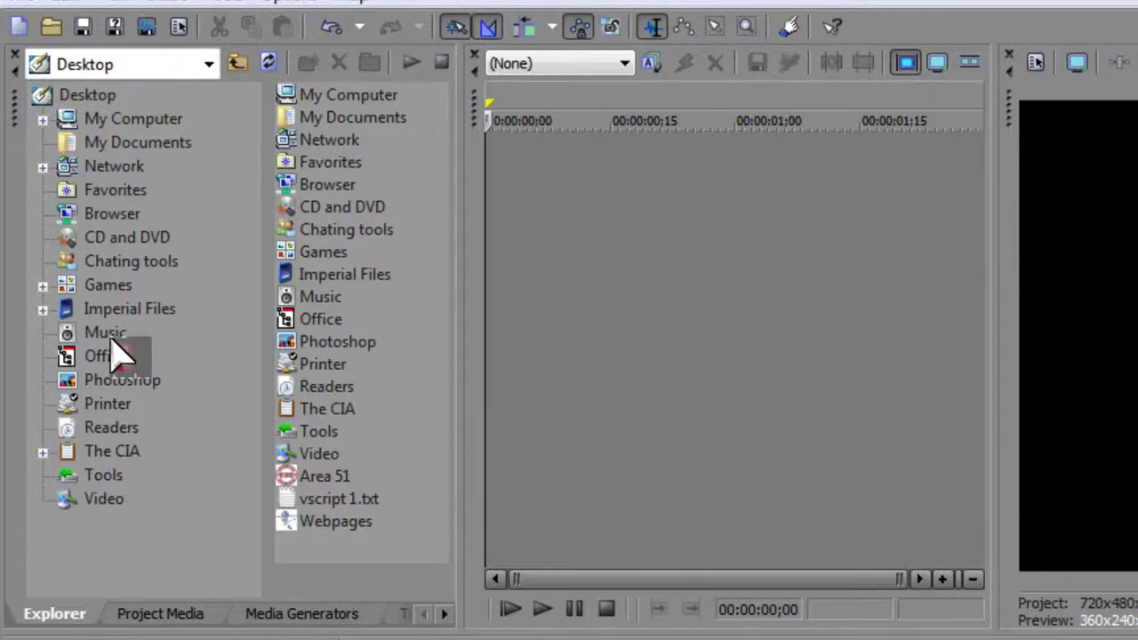
Look through the Project Media, Media Generators, Transitions and Video FX collections in turn.
{"action": "left_click", "coordinate": [133, 619]}
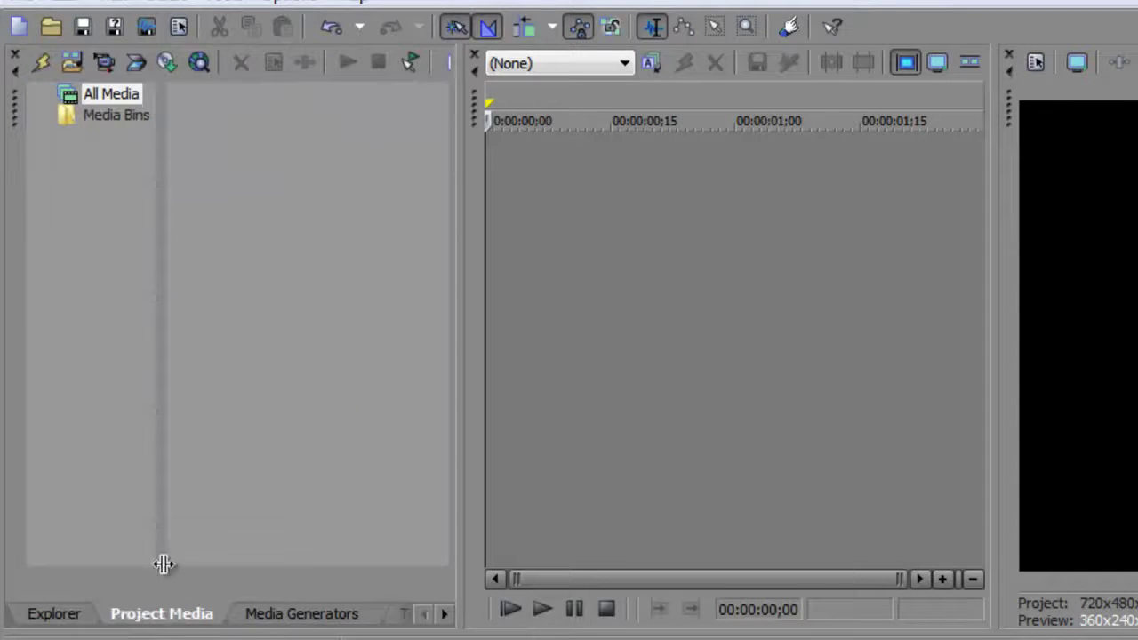
{"action": "left_click", "coordinate": [336, 620]}
{"action": "left_click", "coordinate": [443, 616]}
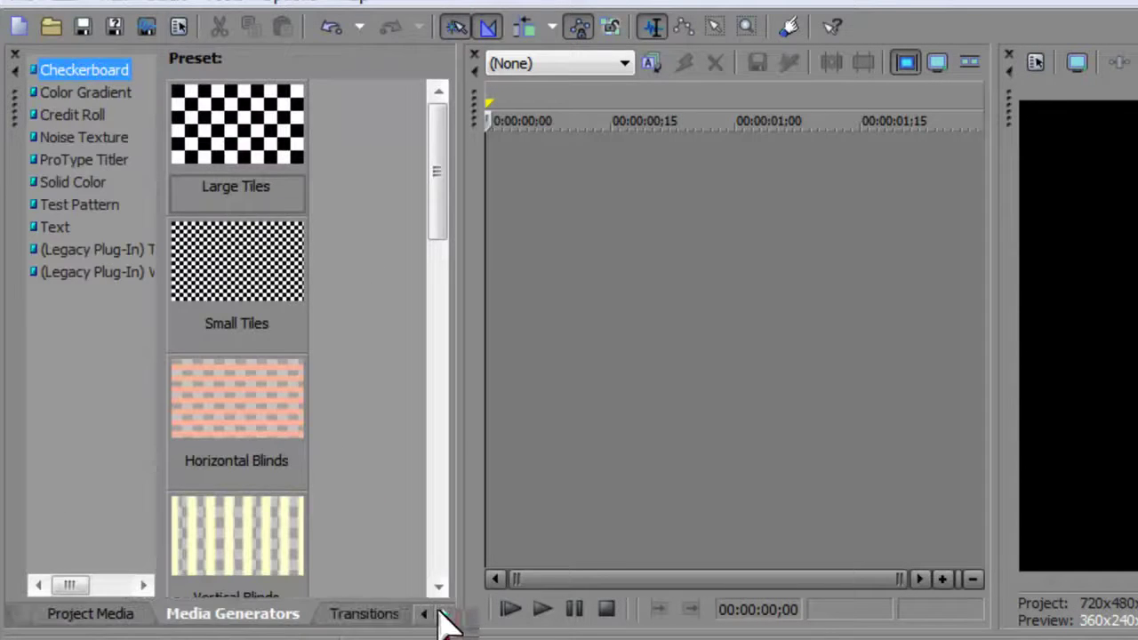
{"action": "left_click", "coordinate": [354, 621]}
{"action": "left_click", "coordinate": [353, 616]}
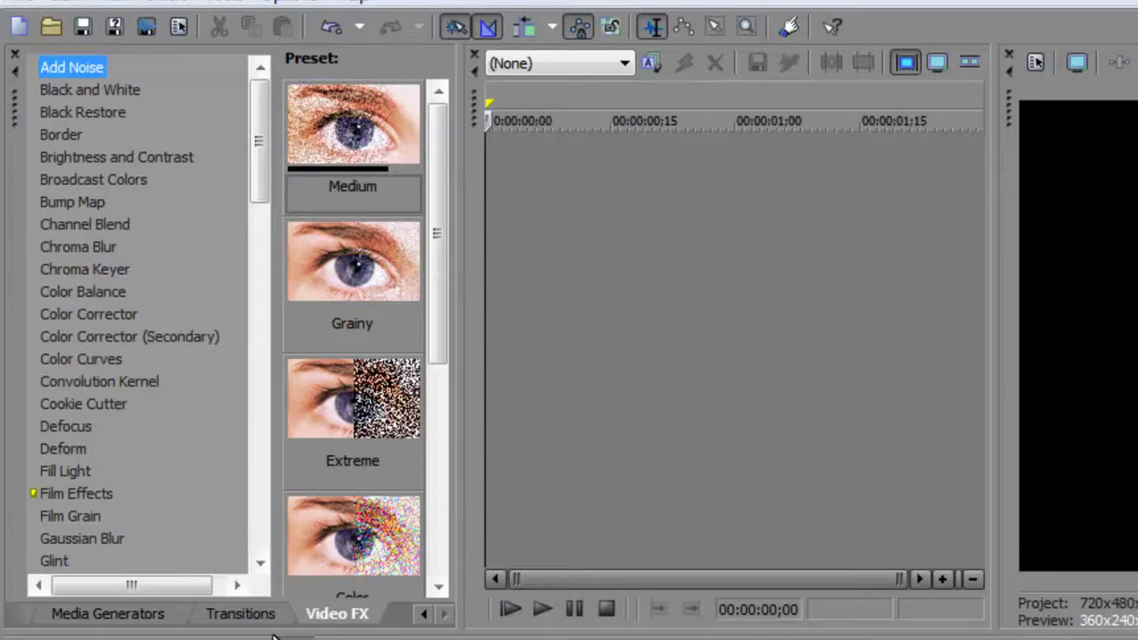
{"action": "left_click", "coordinate": [425, 614]}
{"action": "left_click", "coordinate": [425, 615]}
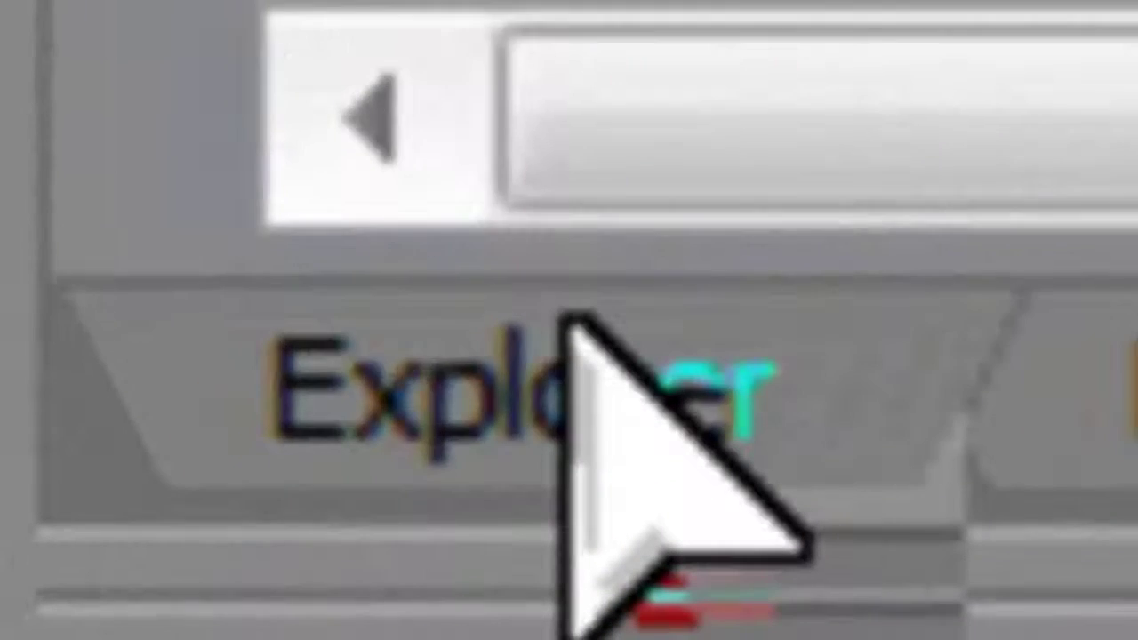
Return to the Explorer to view the desktop's folders and files, and glance at the project file commands.
{"action": "left_click", "coordinate": [574, 321]}
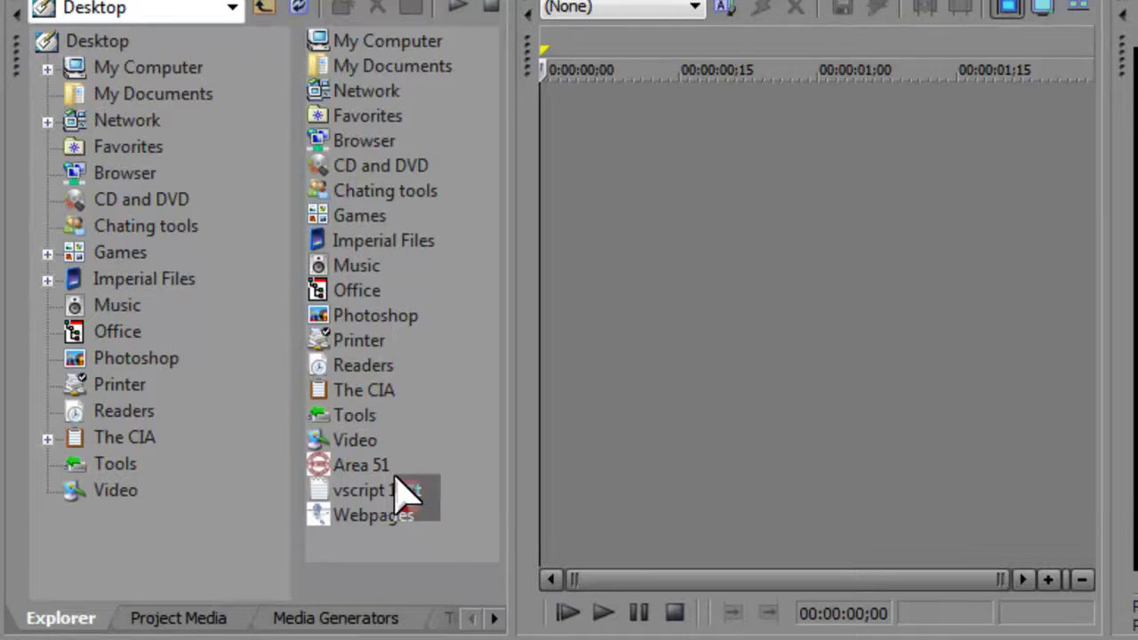
{"action": "left_click", "coordinate": [22, 0]}
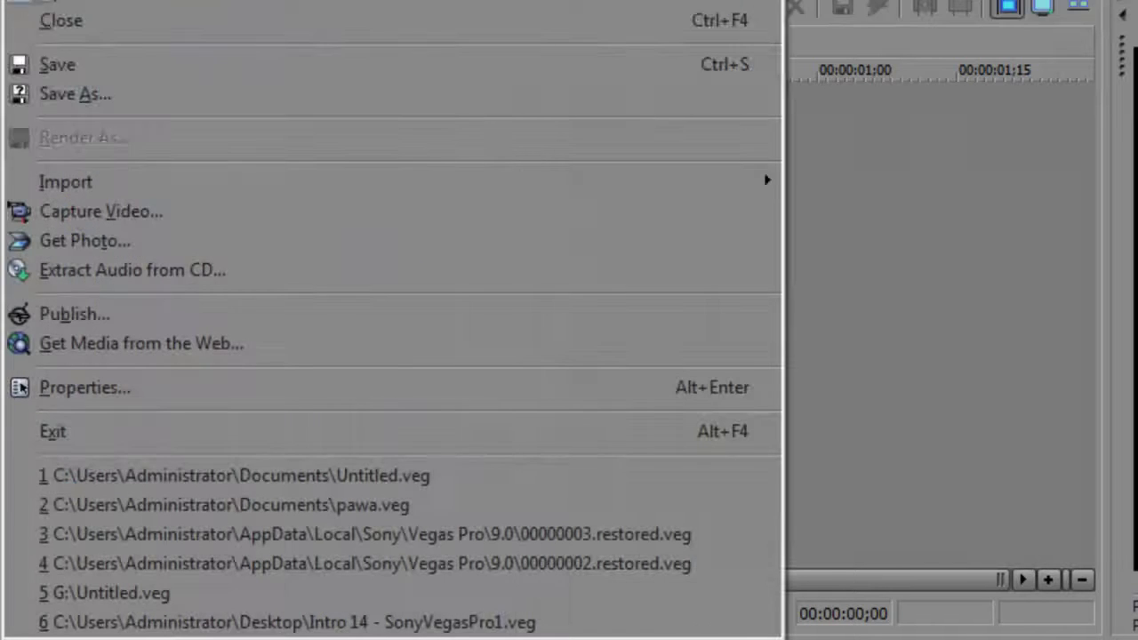
{"action": "key", "text": "Escape"}
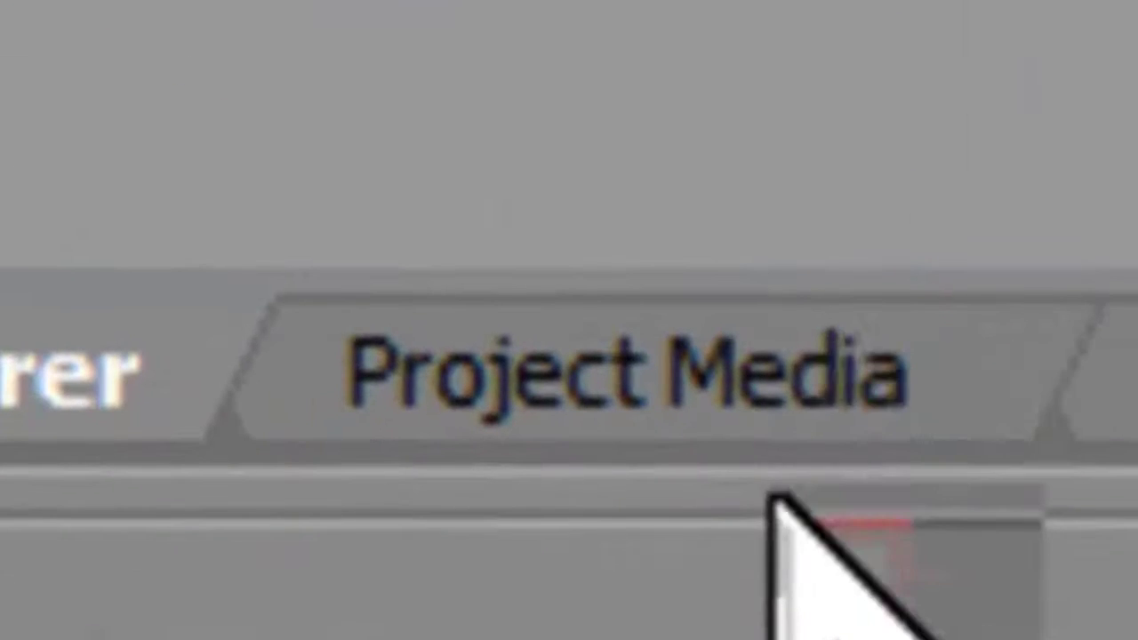
View the project media and examine the generator presets, from Checkerboard, Credit Roll and Noise Texture to Text and the legacy plug-ins.
{"action": "left_click", "coordinate": [782, 356]}
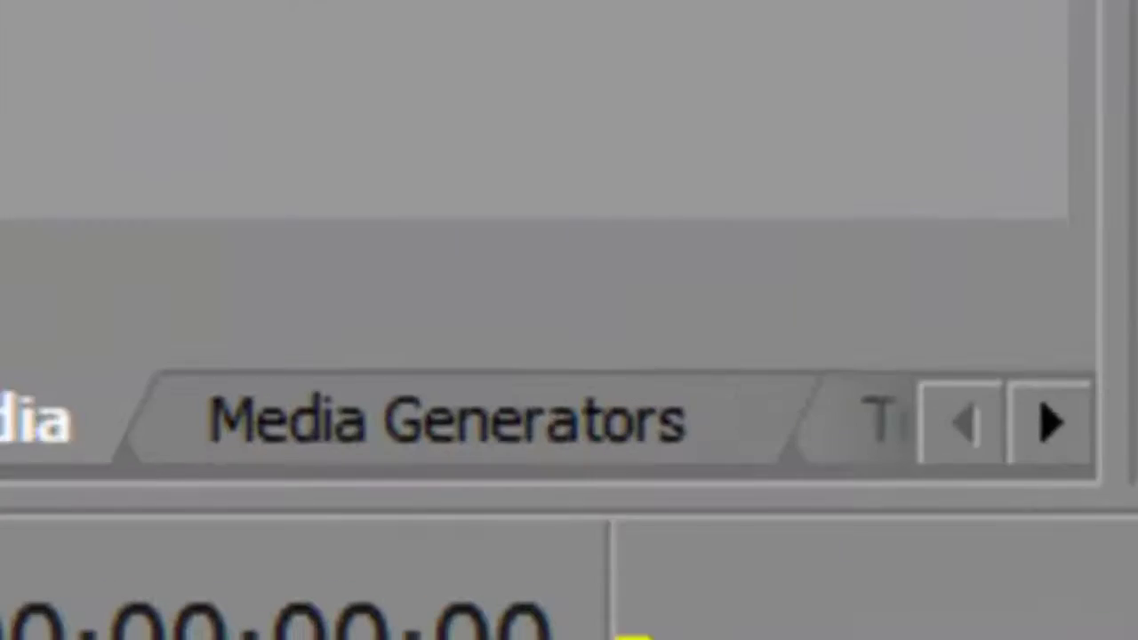
{"action": "left_click", "coordinate": [328, 614]}
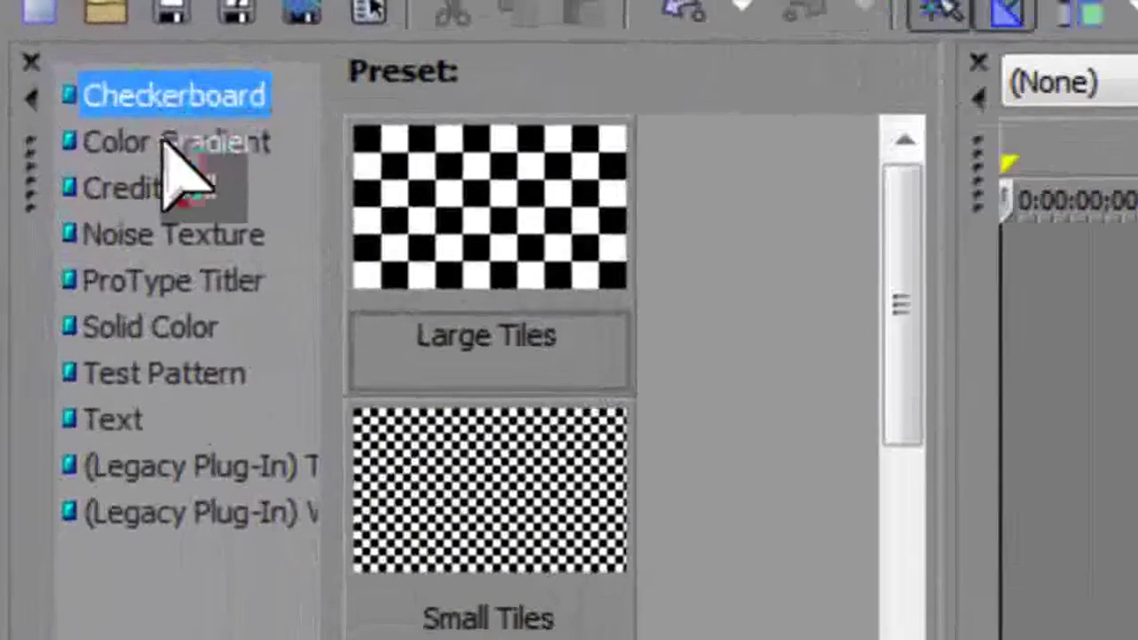
{"action": "left_click", "coordinate": [87, 74]}
{"action": "left_click", "coordinate": [161, 191]}
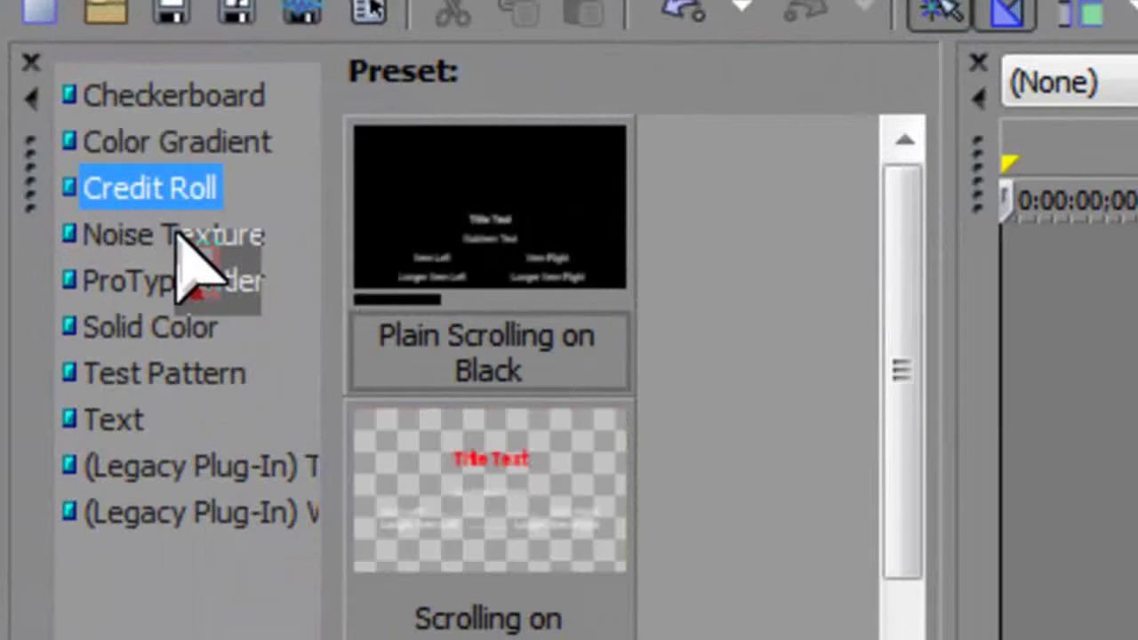
{"action": "left_click", "coordinate": [178, 235]}
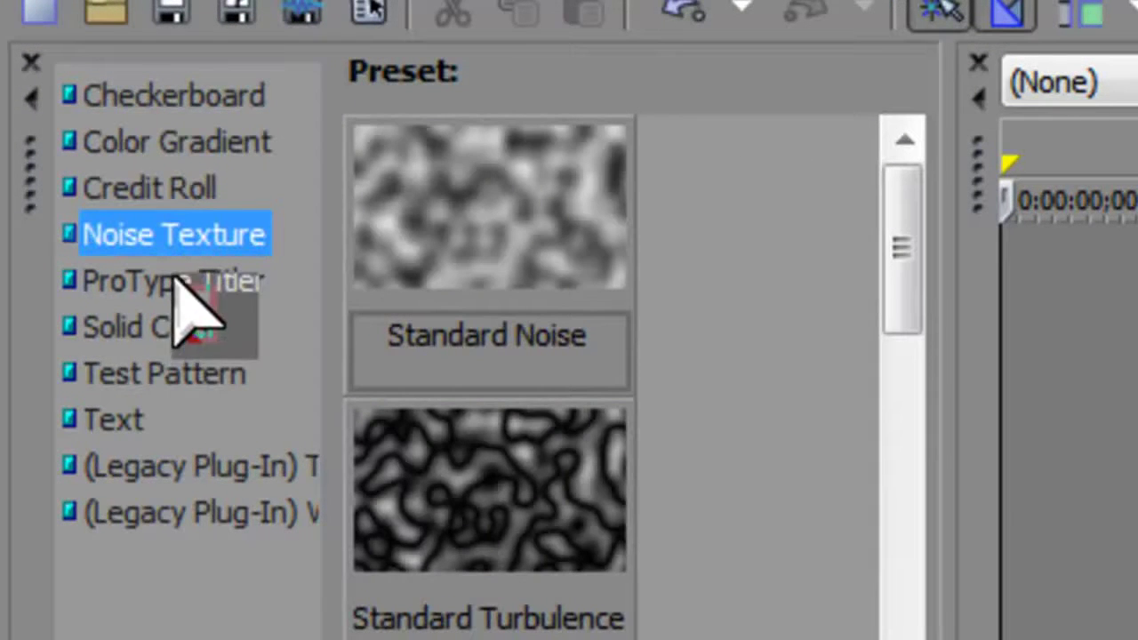
{"action": "left_click", "coordinate": [182, 283]}
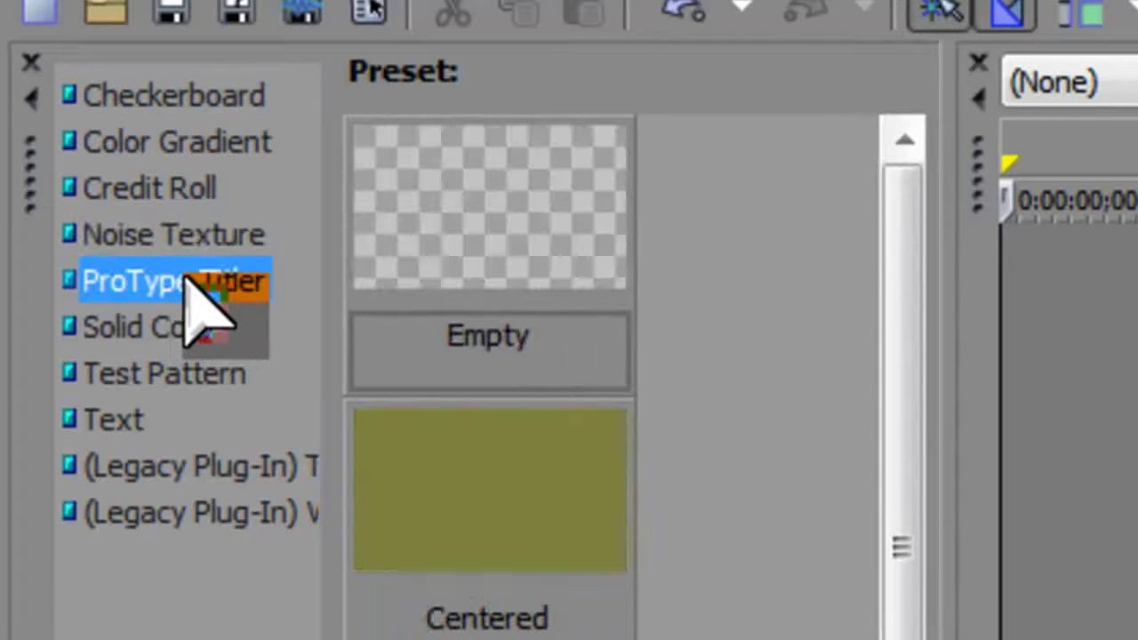
{"action": "left_click", "coordinate": [170, 374]}
{"action": "left_click", "coordinate": [110, 423]}
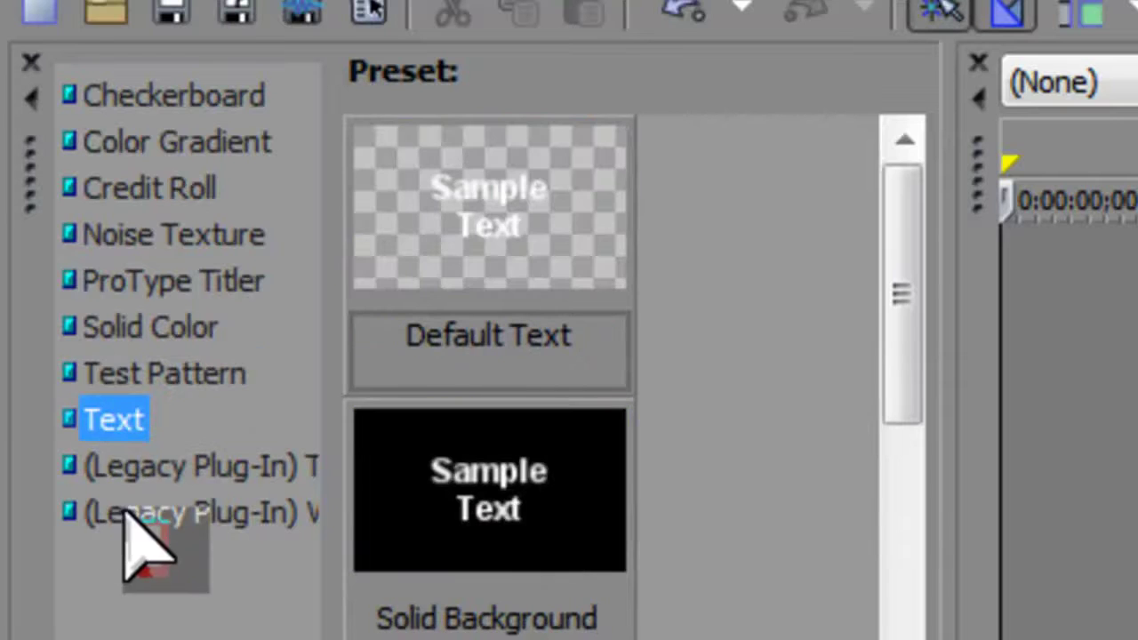
{"action": "left_click", "coordinate": [216, 465]}
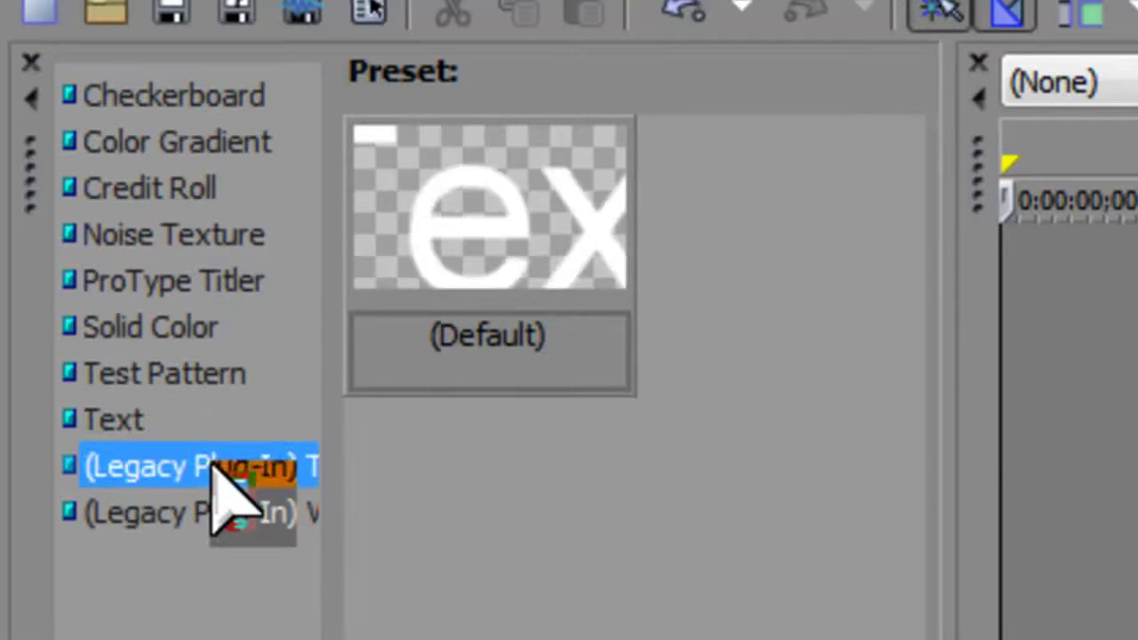
{"action": "left_click", "coordinate": [200, 514]}
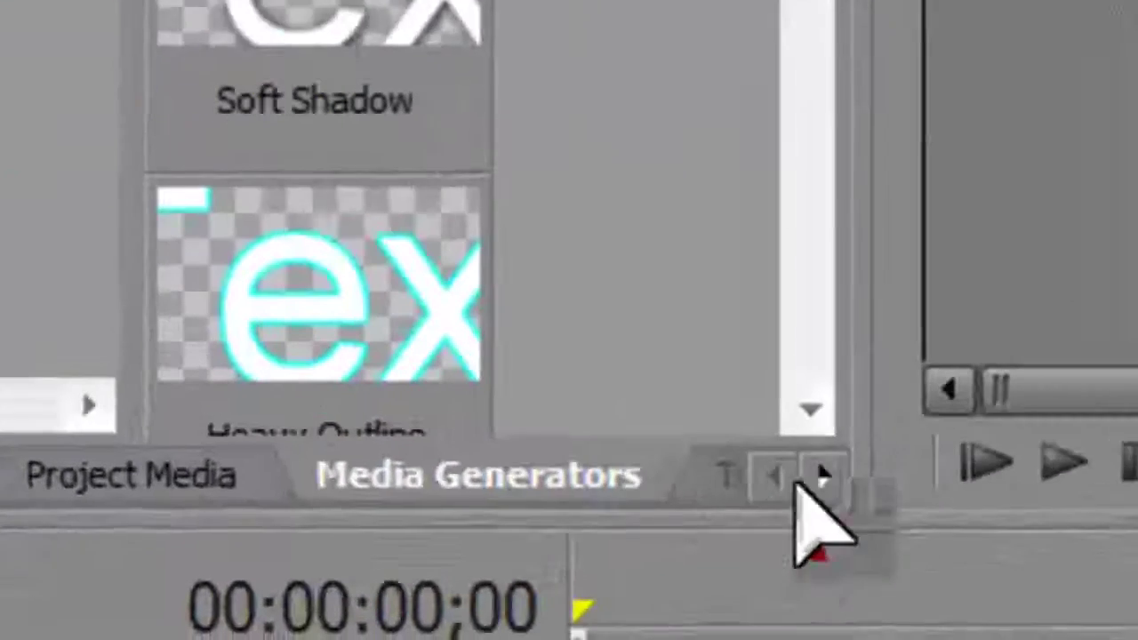
View the transitions and examine the video effects list, including the Black and White, Black Restore and Border presets.
{"action": "left_click", "coordinate": [823, 475]}
{"action": "left_click", "coordinate": [600, 467]}
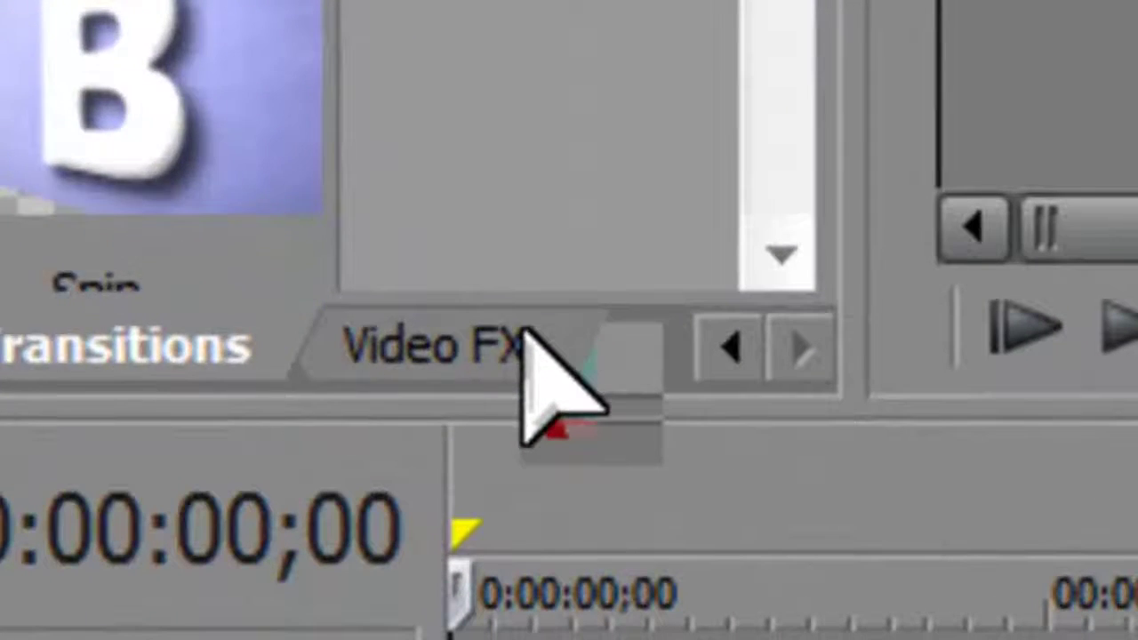
{"action": "left_click", "coordinate": [525, 338]}
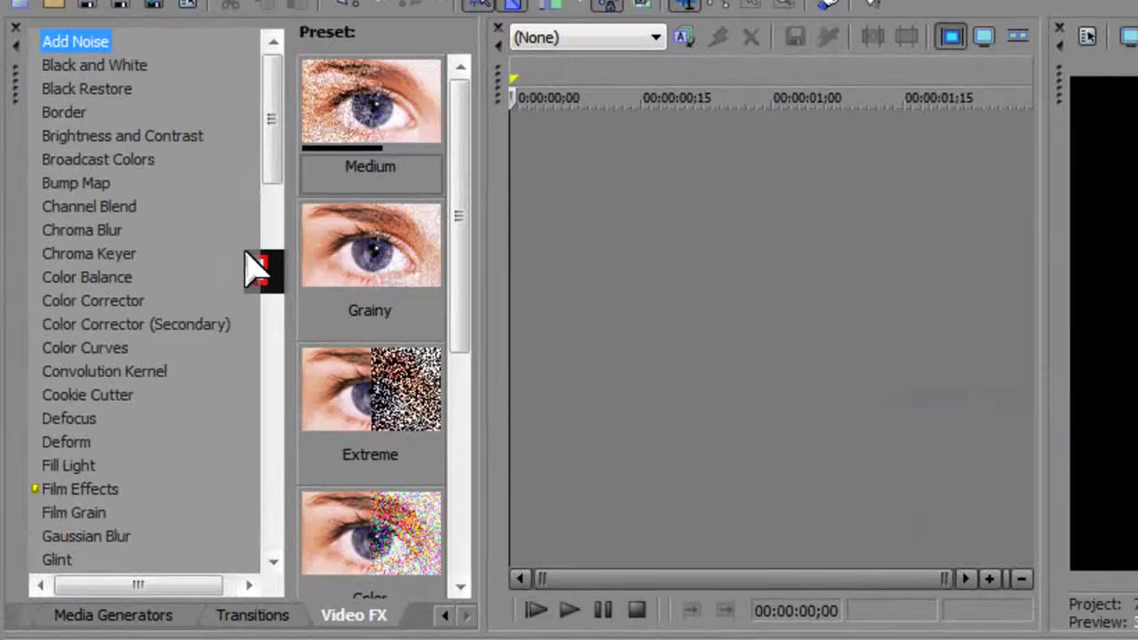
{"action": "left_click", "coordinate": [109, 88]}
{"action": "left_click", "coordinate": [115, 67]}
{"action": "left_click", "coordinate": [117, 89]}
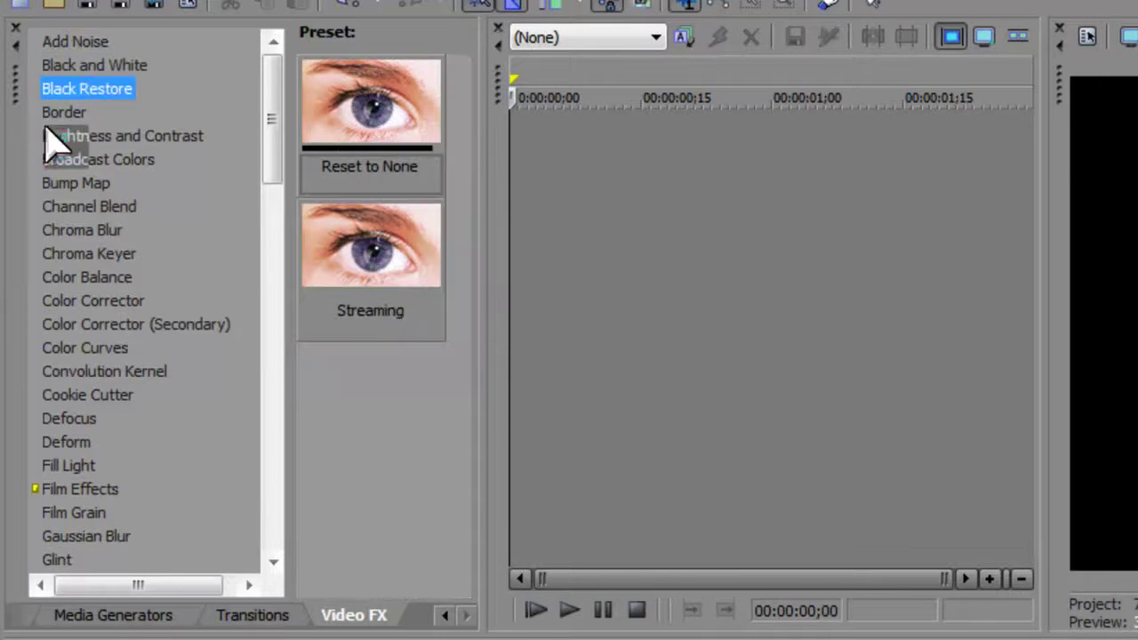
{"action": "left_click", "coordinate": [56, 113]}
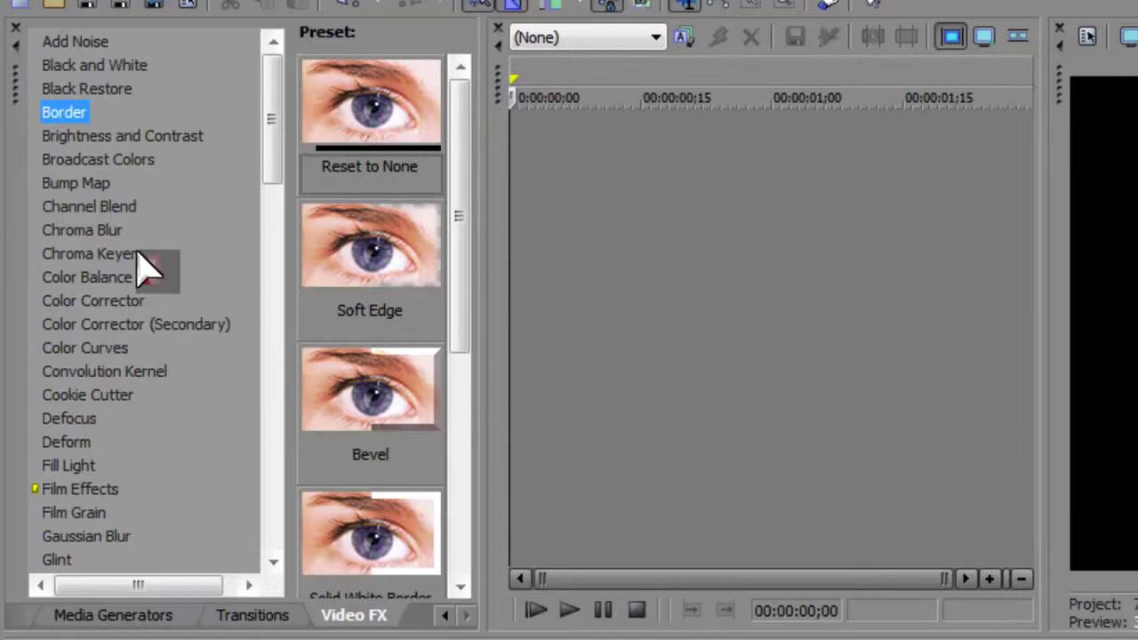
{"action": "scroll", "coordinate": [138, 254], "scroll_direction": "down", "scroll_amount": 20}
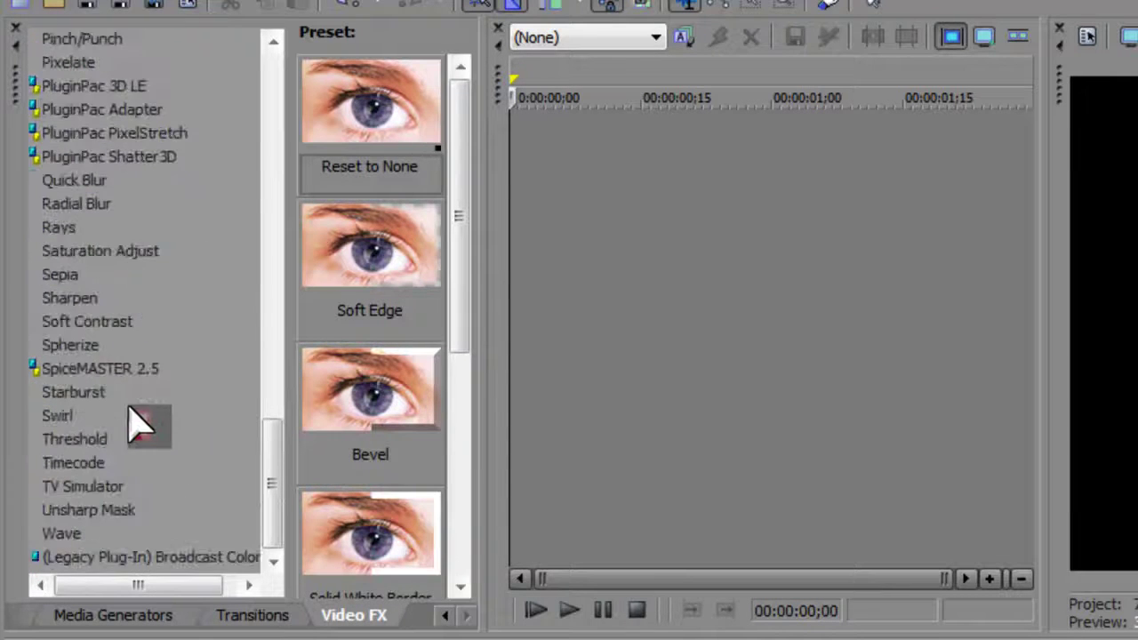
{"action": "scroll", "coordinate": [142, 293], "scroll_direction": "up", "scroll_amount": 20}
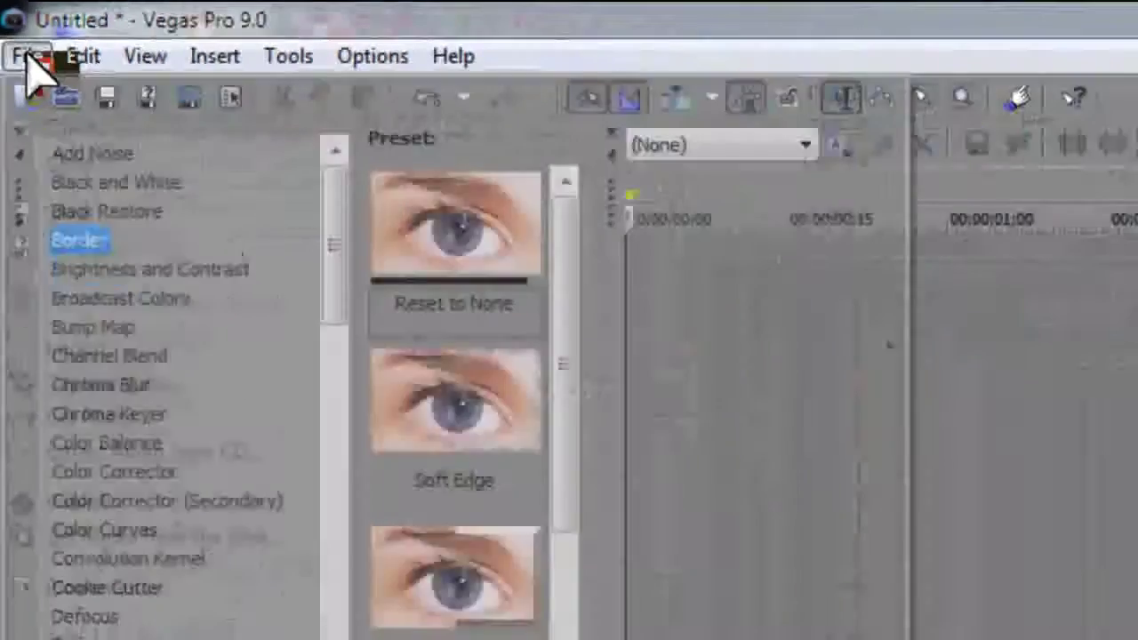
Open the project properties and look through the Audio, Ruler, Summary and Audio CD settings, returning to the Video settings.
{"action": "left_click", "coordinate": [49, 111]}
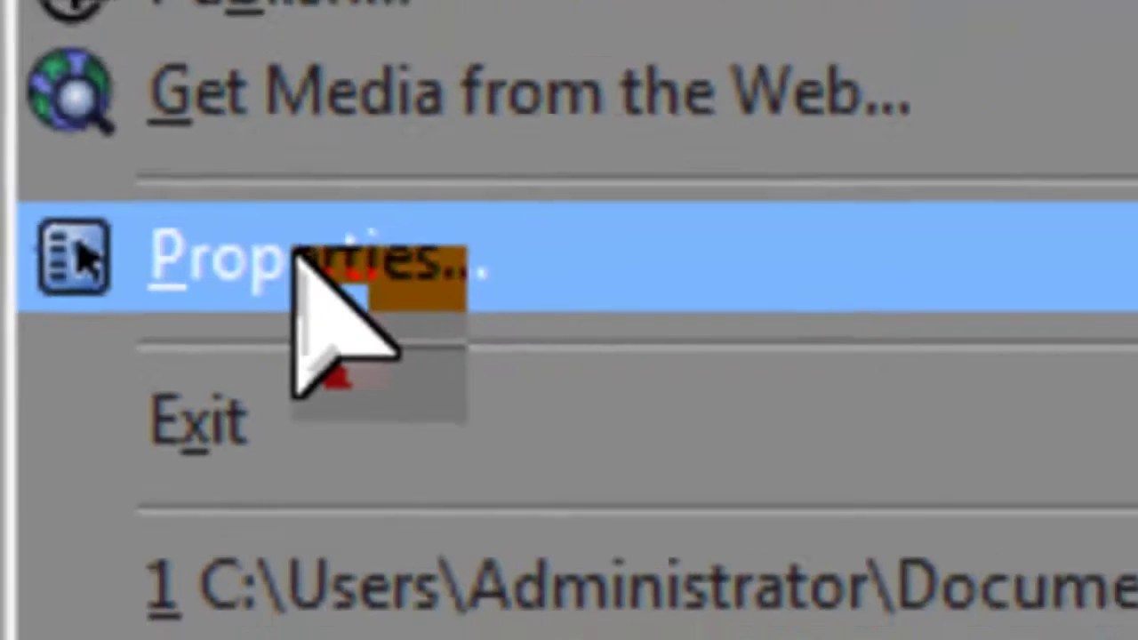
{"action": "left_click", "coordinate": [346, 236]}
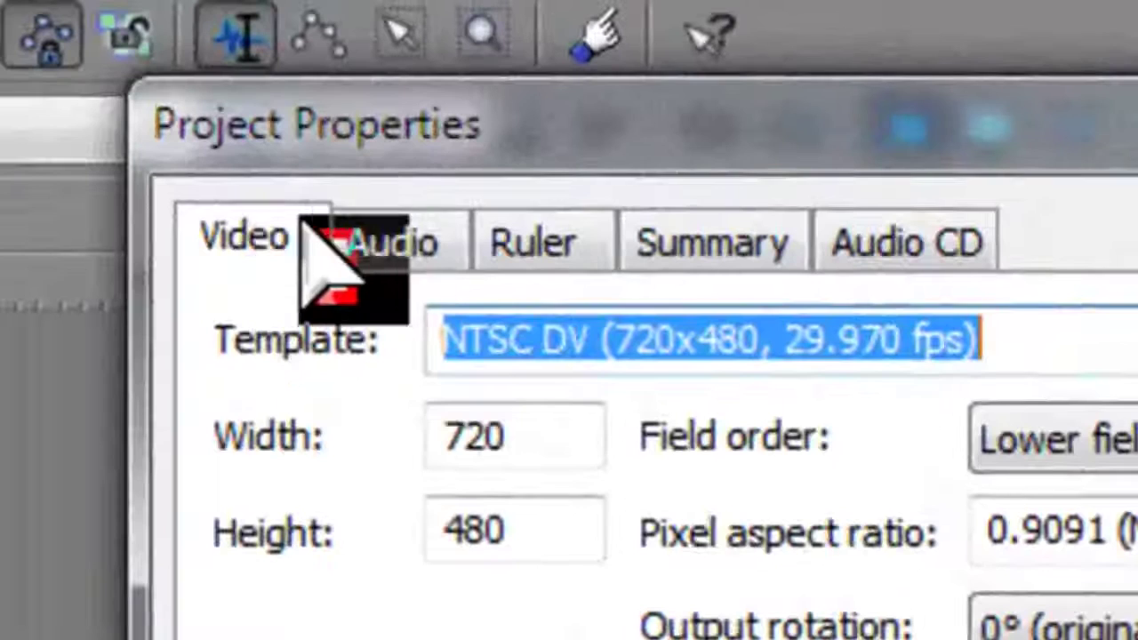
{"action": "left_click", "coordinate": [397, 71]}
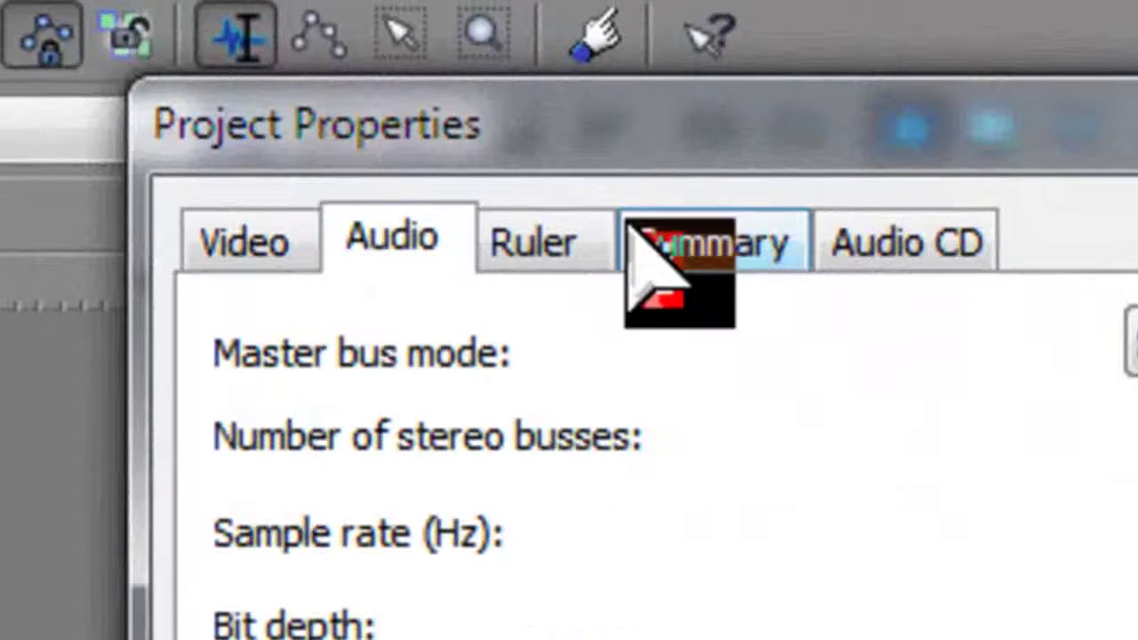
{"action": "left_click", "coordinate": [569, 236]}
{"action": "left_click", "coordinate": [752, 233]}
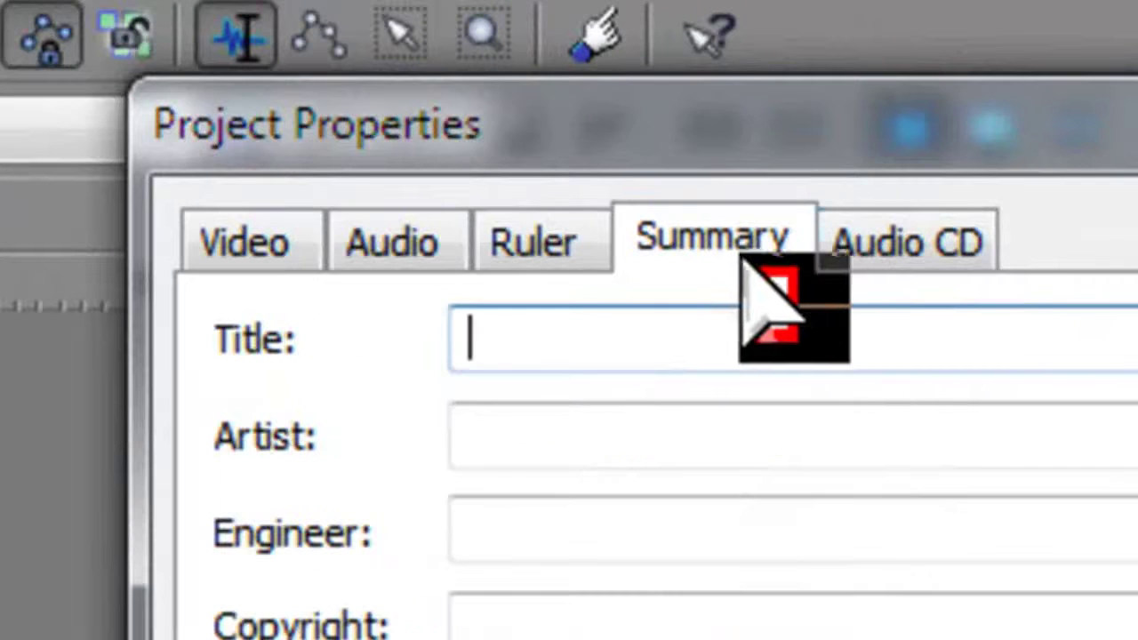
{"action": "left_click", "coordinate": [900, 231]}
{"action": "left_click", "coordinate": [253, 247]}
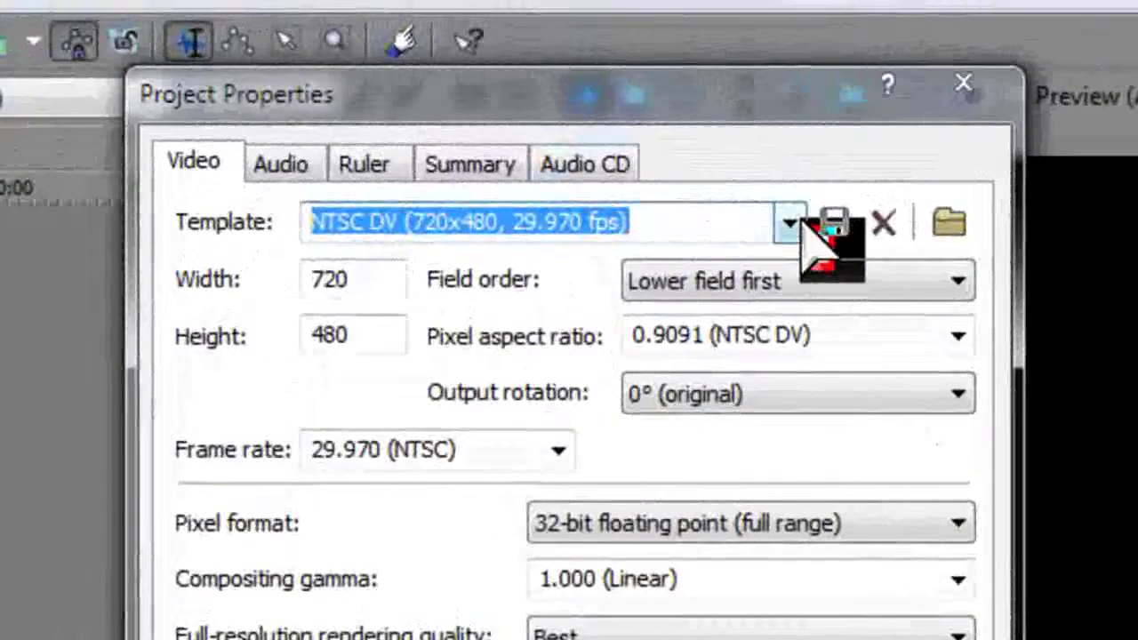
Examine the available project video templates and the frame width and height settings.
{"action": "left_click", "coordinate": [790, 223]}
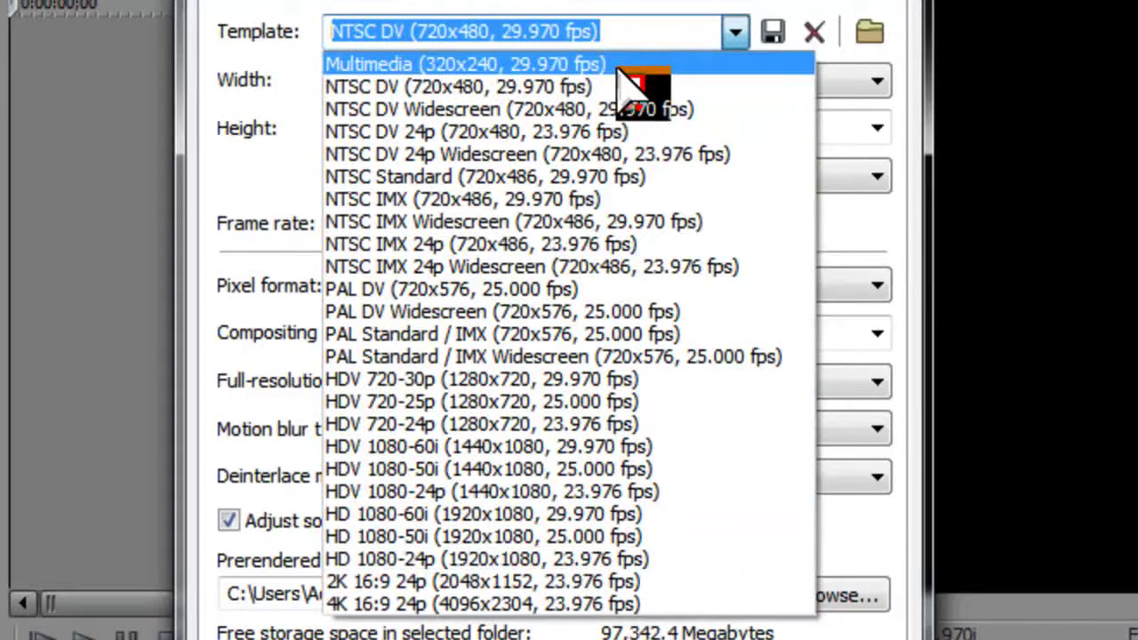
{"action": "left_click", "coordinate": [232, 53]}
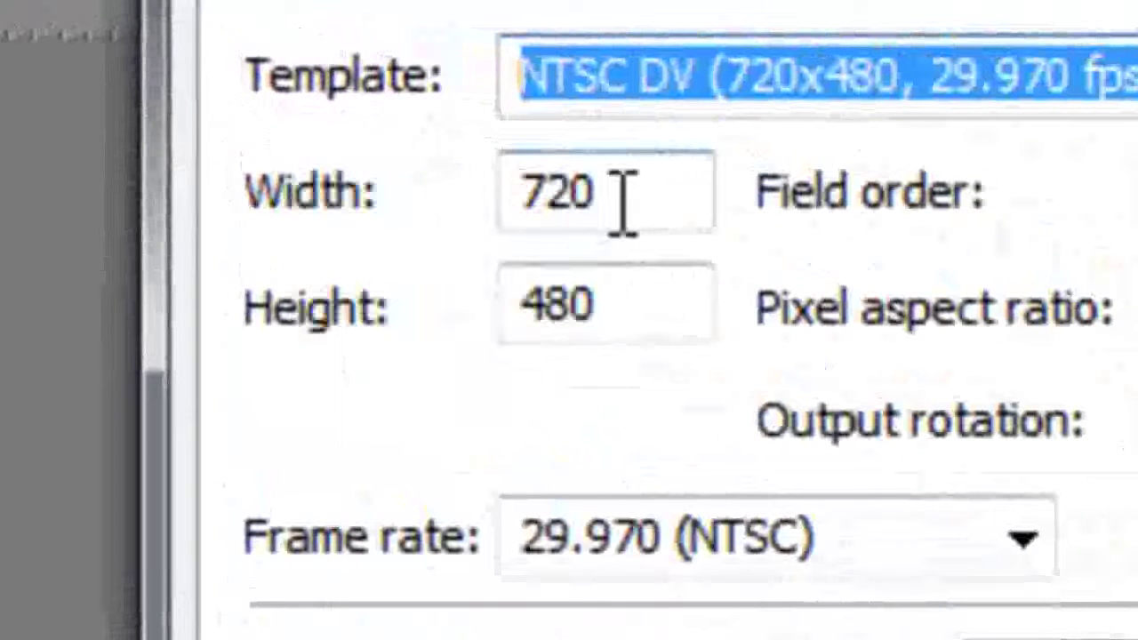
{"action": "left_click", "coordinate": [648, 197]}
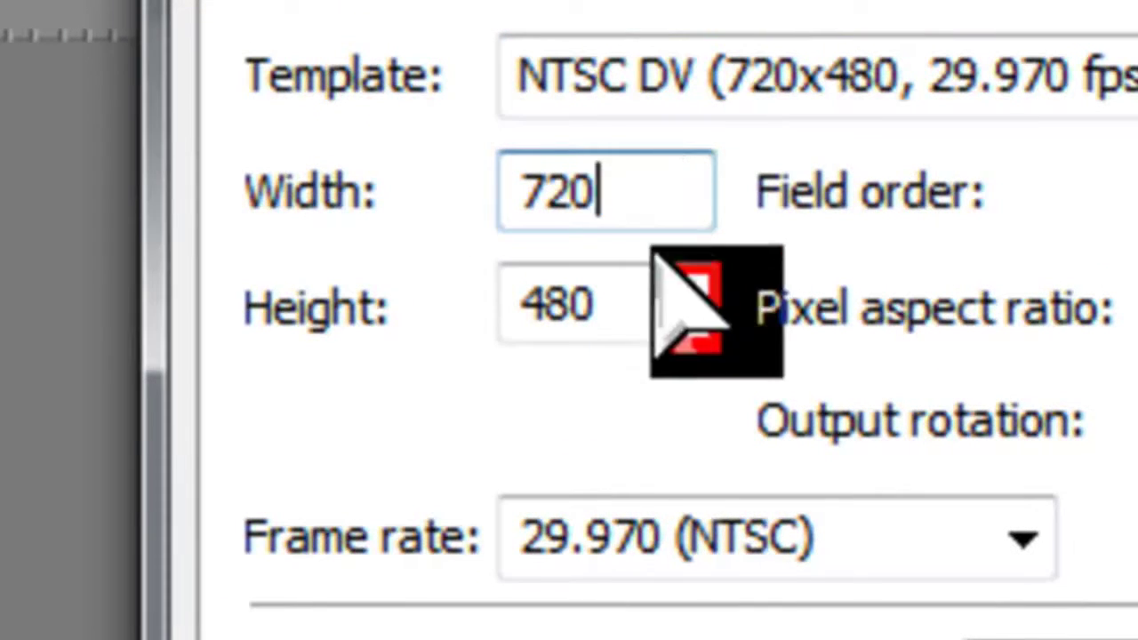
{"action": "left_click", "coordinate": [667, 303]}
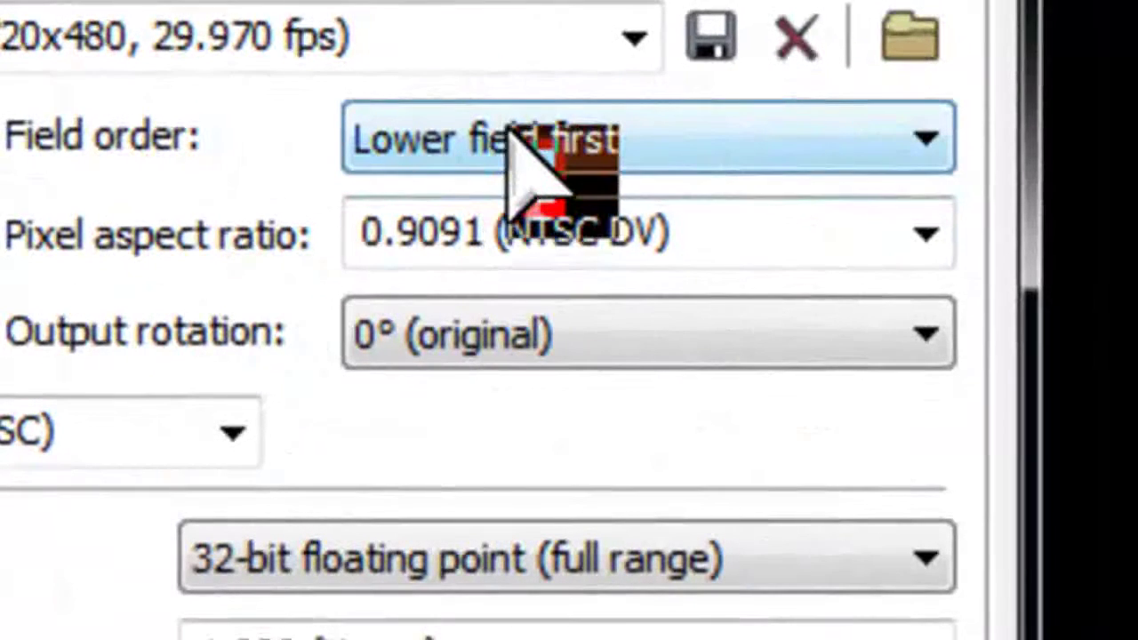
Examine the field order, pixel aspect ratio, output rotation and frame rate options in the project's Video settings.
{"action": "left_click", "coordinate": [512, 138]}
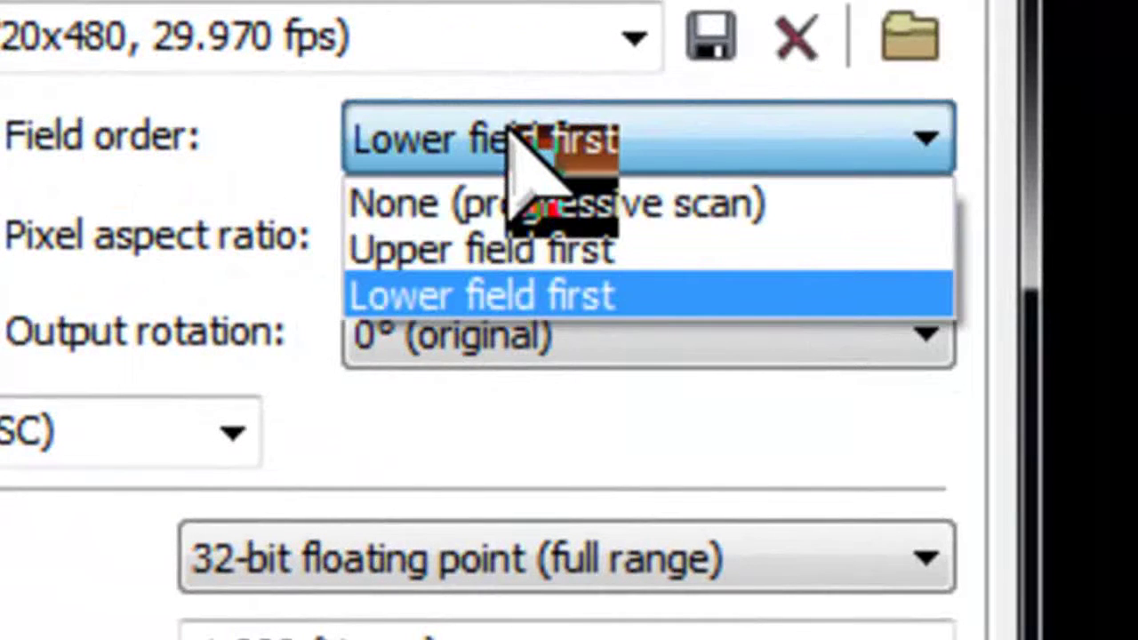
{"action": "left_click", "coordinate": [528, 108]}
{"action": "left_click", "coordinate": [526, 107]}
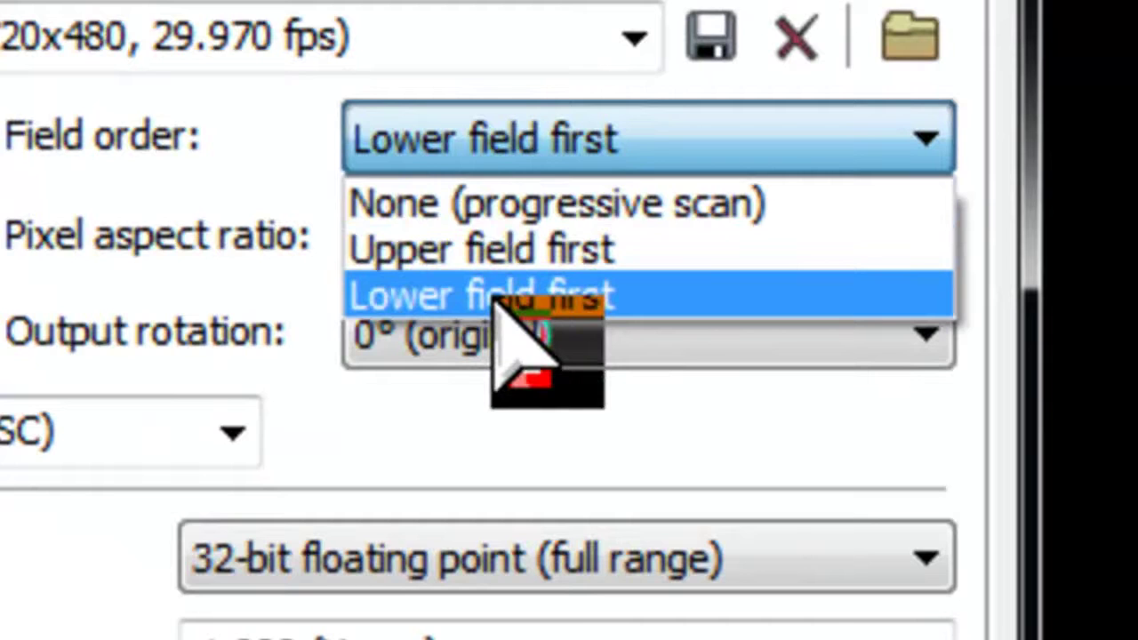
{"action": "left_click", "coordinate": [231, 222]}
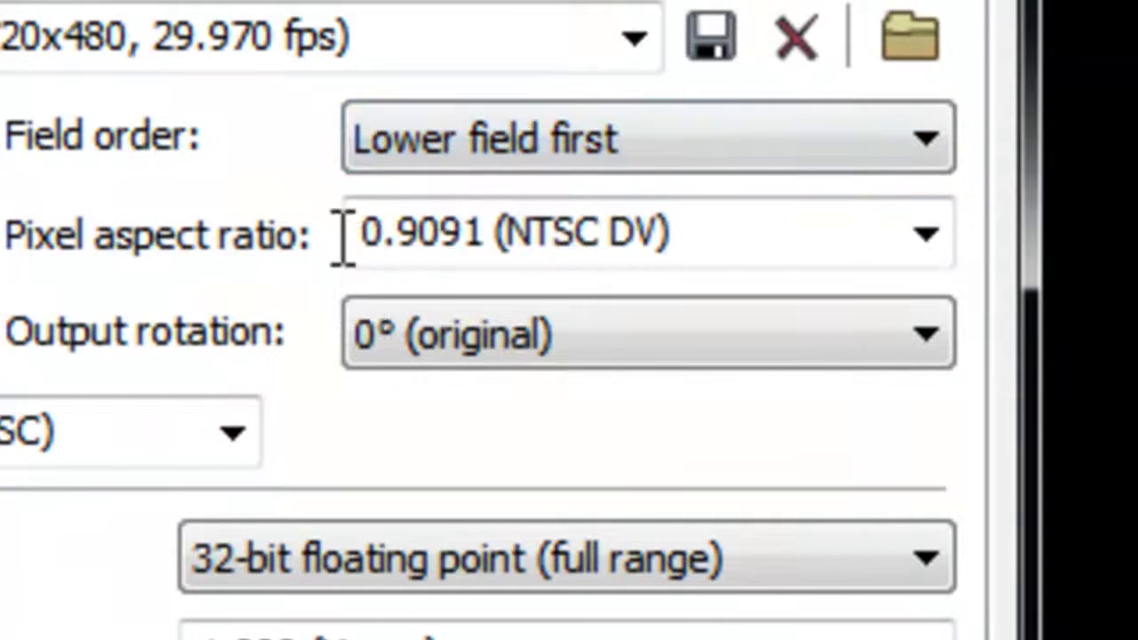
{"action": "left_click", "coordinate": [927, 233]}
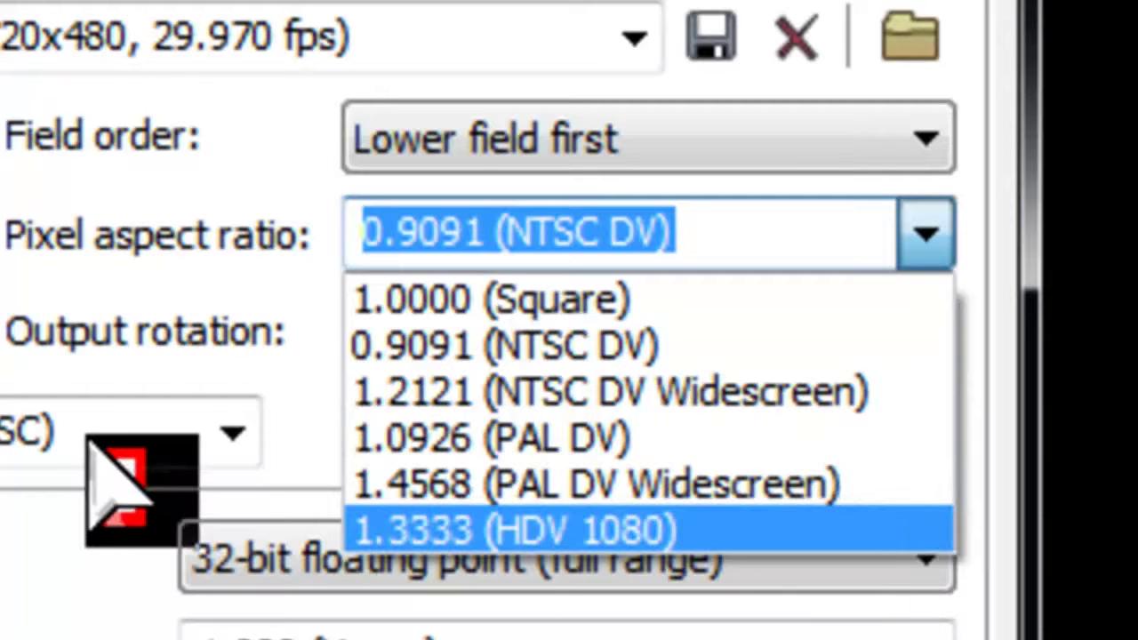
{"action": "left_click", "coordinate": [97, 271]}
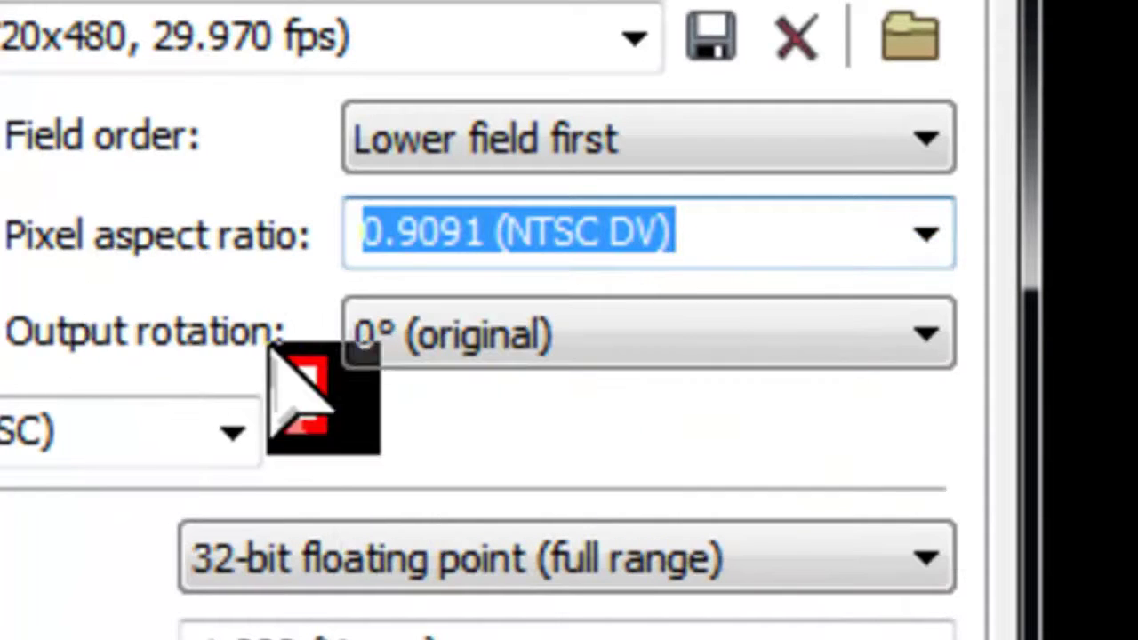
{"action": "left_click", "coordinate": [494, 356]}
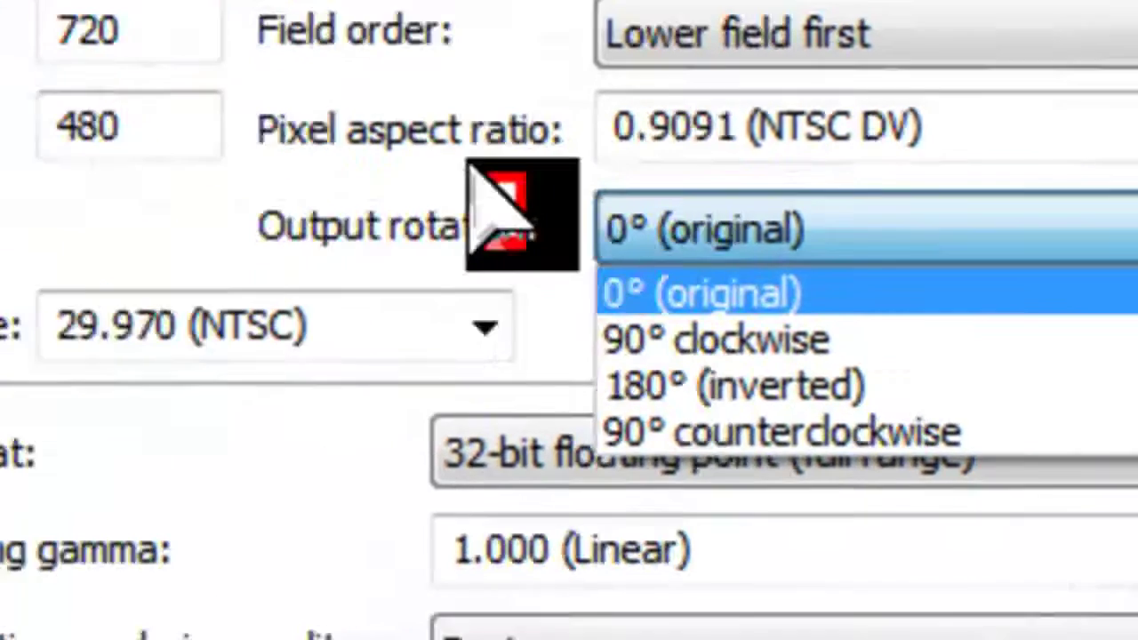
{"action": "left_click", "coordinate": [195, 334]}
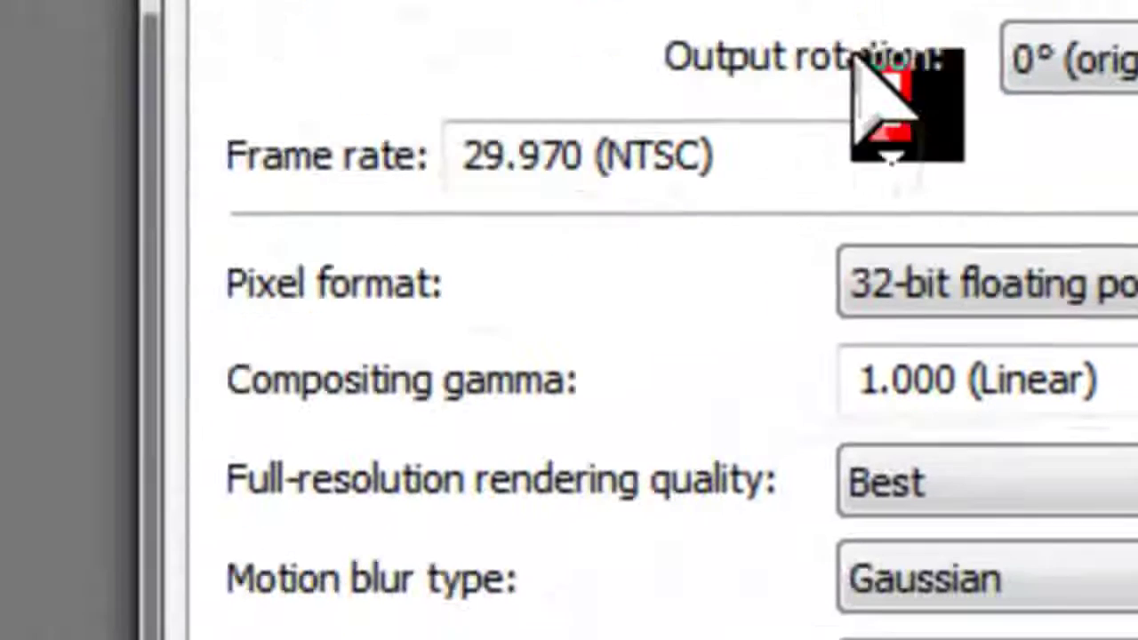
{"action": "left_click", "coordinate": [892, 156]}
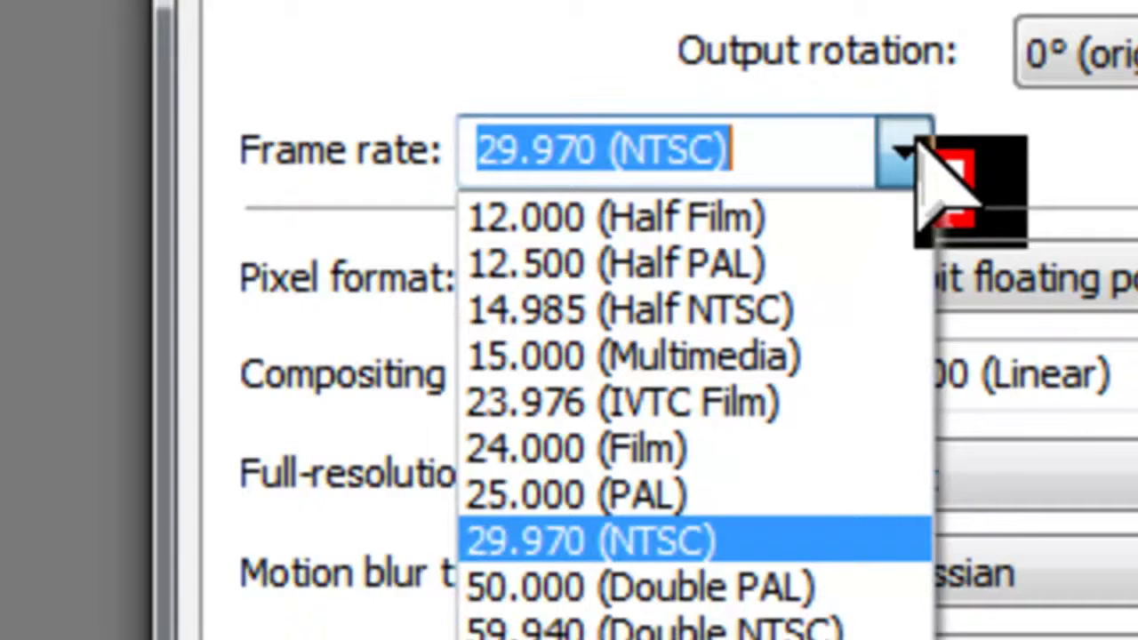
{"action": "left_click", "coordinate": [921, 149]}
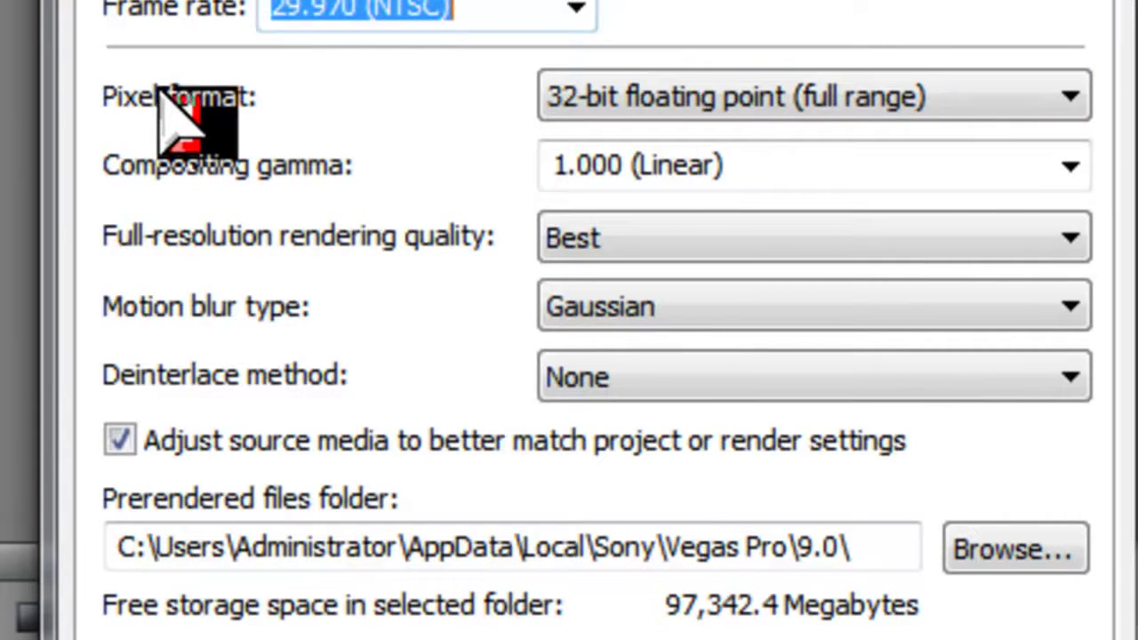
Examine the pixel format, compositing gamma, full-resolution rendering quality and motion blur type options of the project video.
{"action": "left_click", "coordinate": [585, 89]}
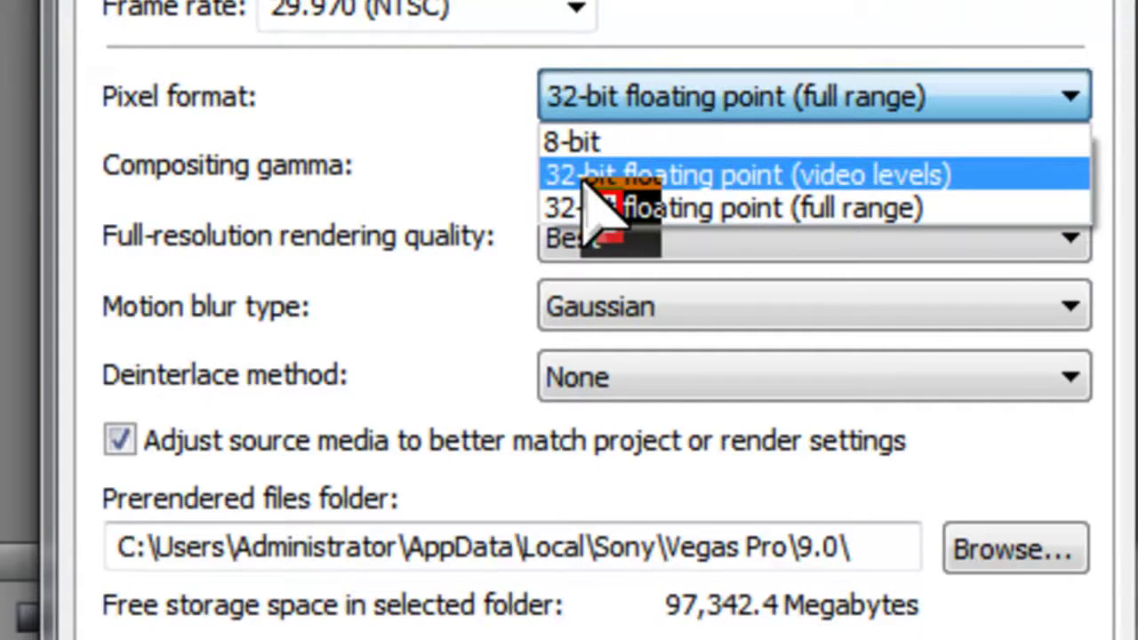
{"action": "left_click", "coordinate": [346, 112]}
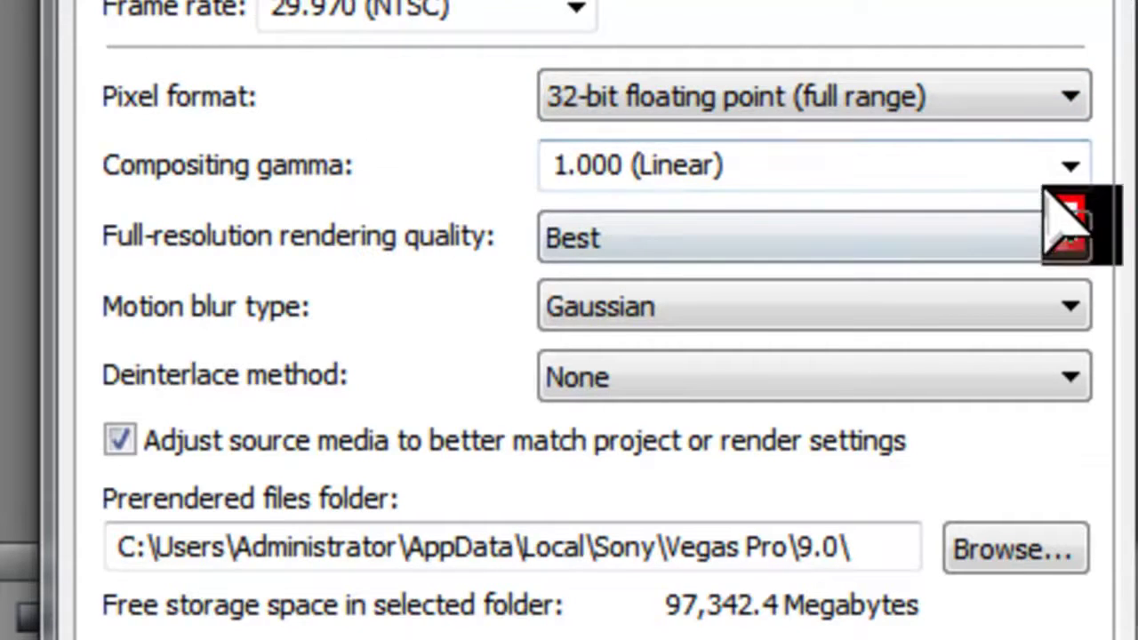
{"action": "left_click", "coordinate": [1070, 169]}
{"action": "left_click", "coordinate": [330, 132]}
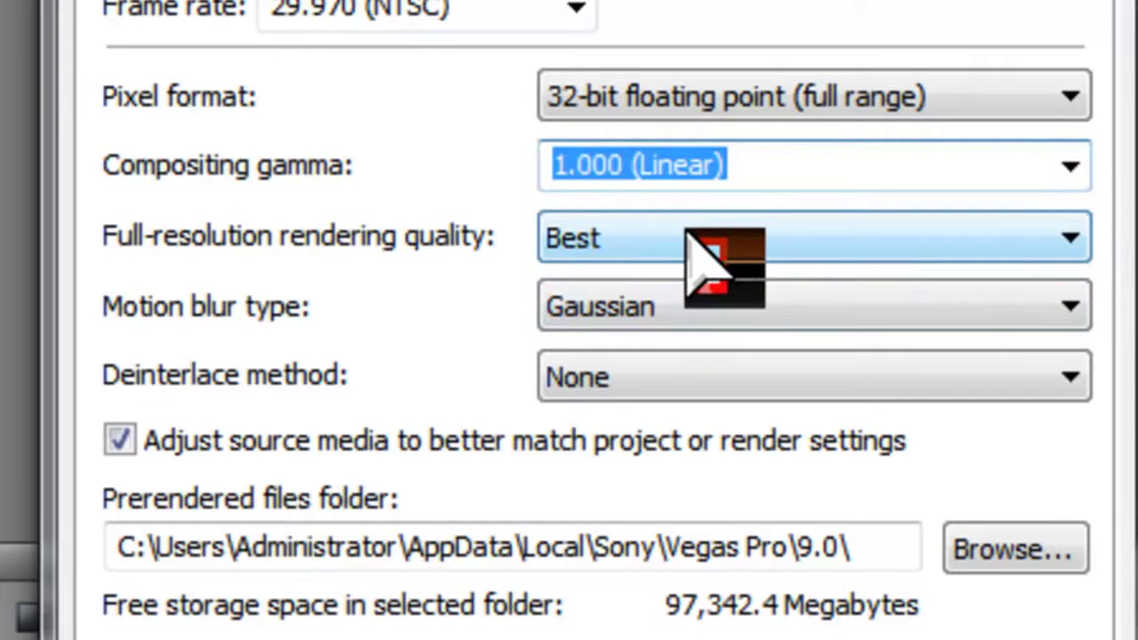
{"action": "left_click", "coordinate": [594, 236]}
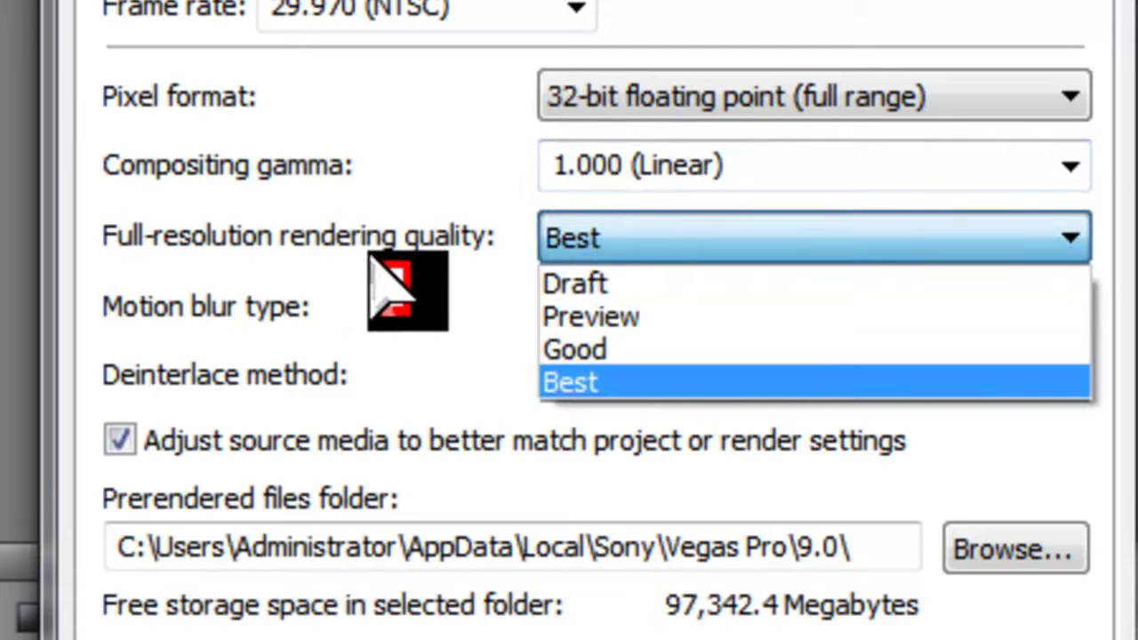
{"action": "left_click", "coordinate": [374, 260]}
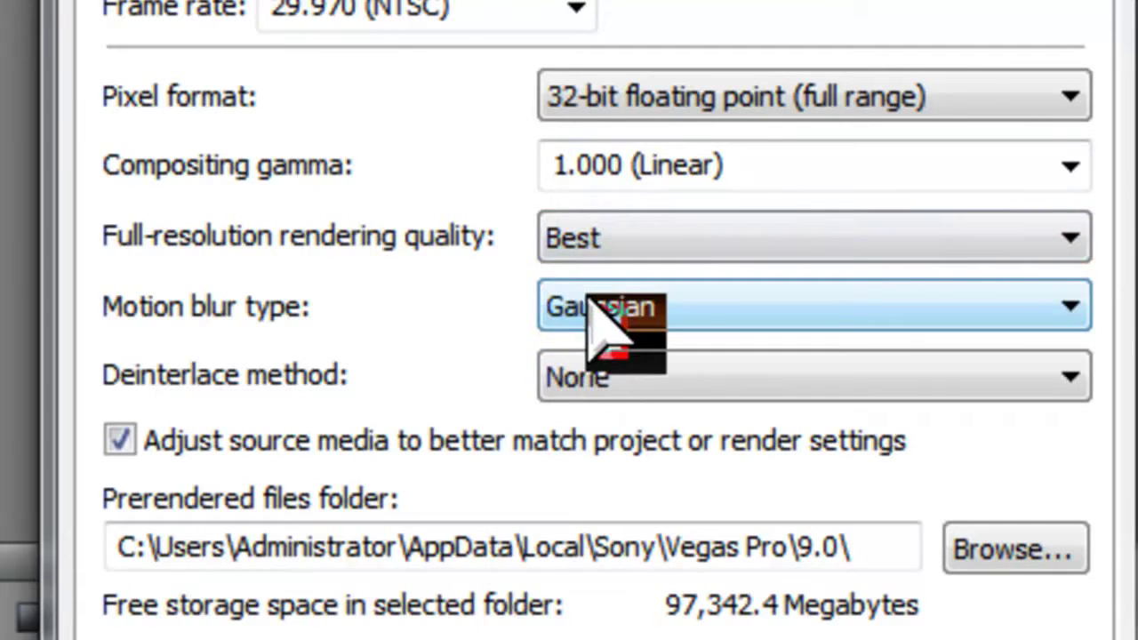
{"action": "left_click", "coordinate": [594, 313]}
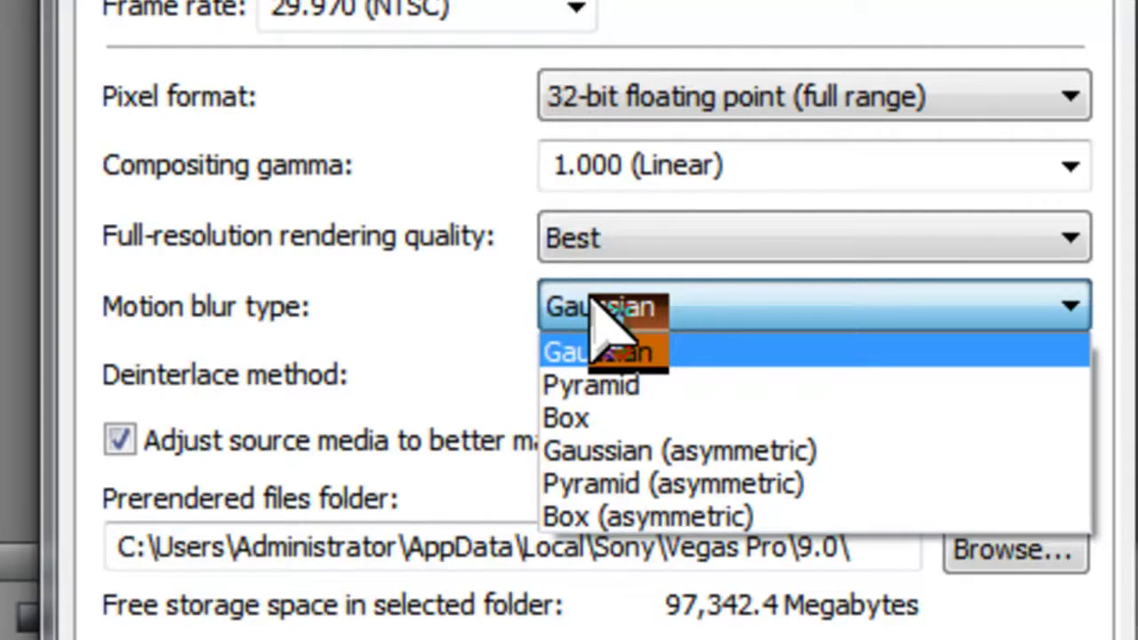
{"action": "left_click", "coordinate": [421, 347]}
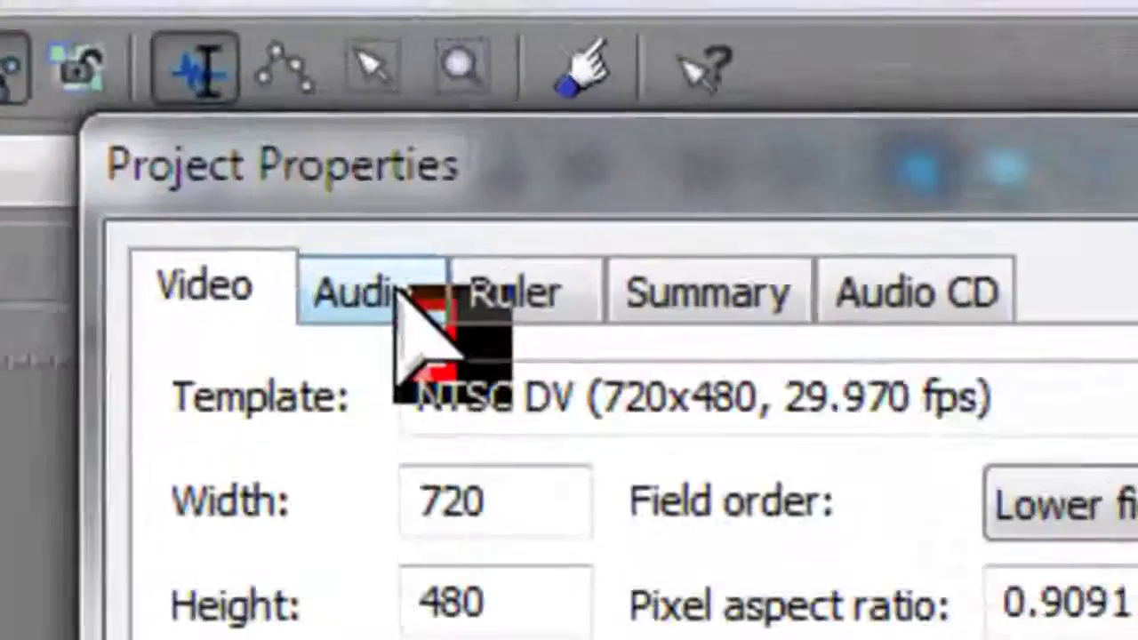
View the project's Audio settings and examine the master bus mode, stereo busses, sample rate, bit depth and resample quality options.
{"action": "left_click", "coordinate": [404, 60]}
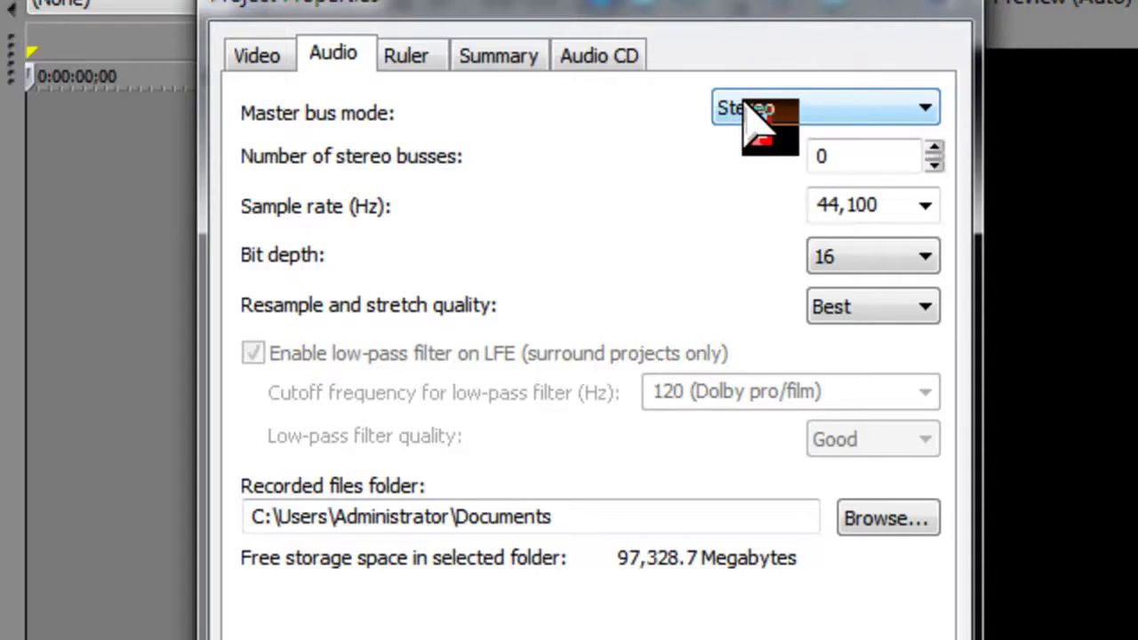
{"action": "left_click", "coordinate": [751, 100]}
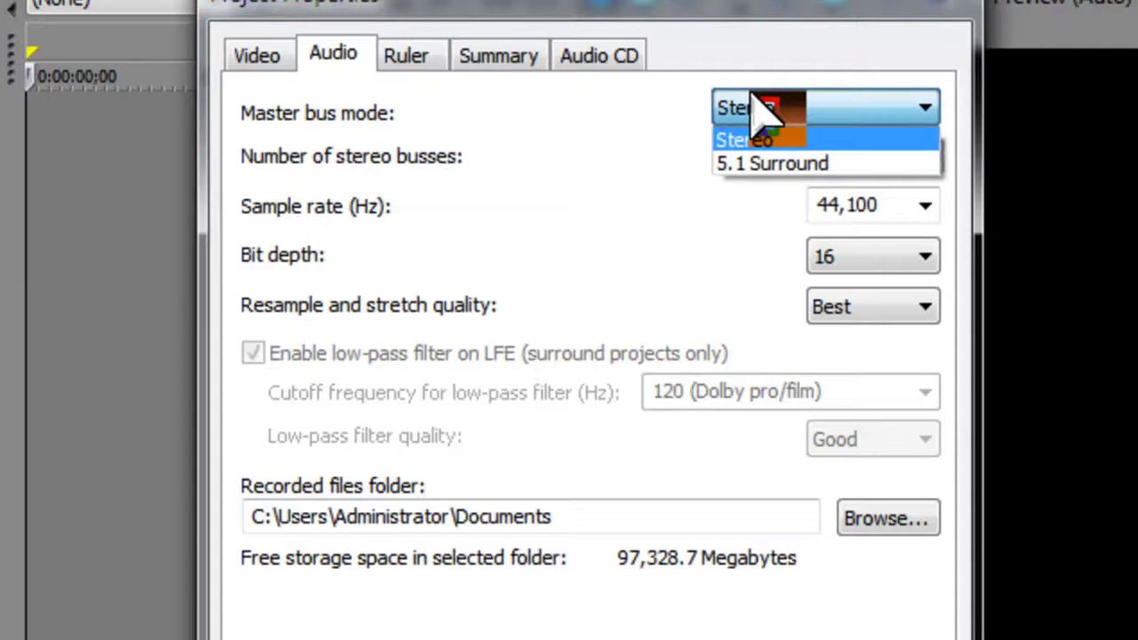
{"action": "left_click", "coordinate": [752, 99]}
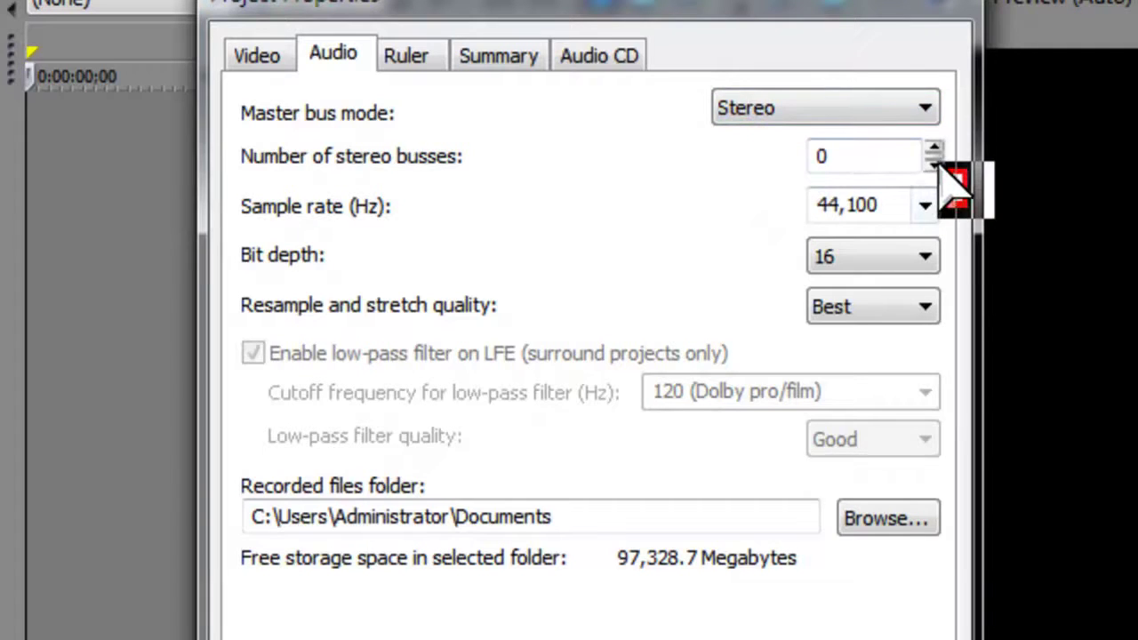
{"action": "left_click", "coordinate": [886, 165]}
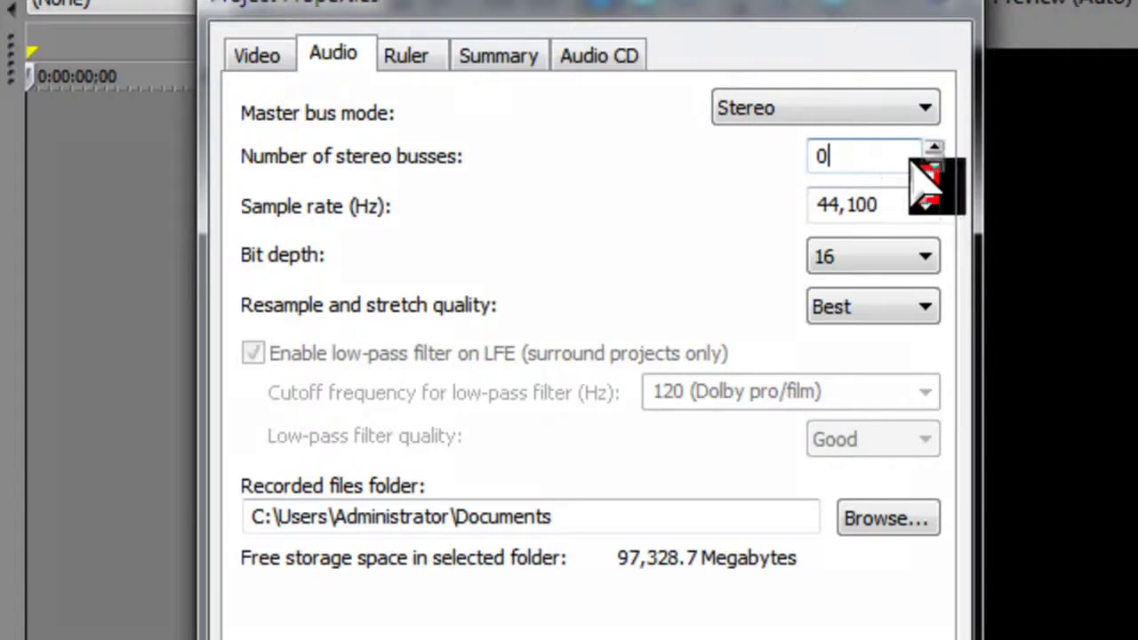
{"action": "left_click", "coordinate": [926, 205]}
{"action": "left_click", "coordinate": [926, 205]}
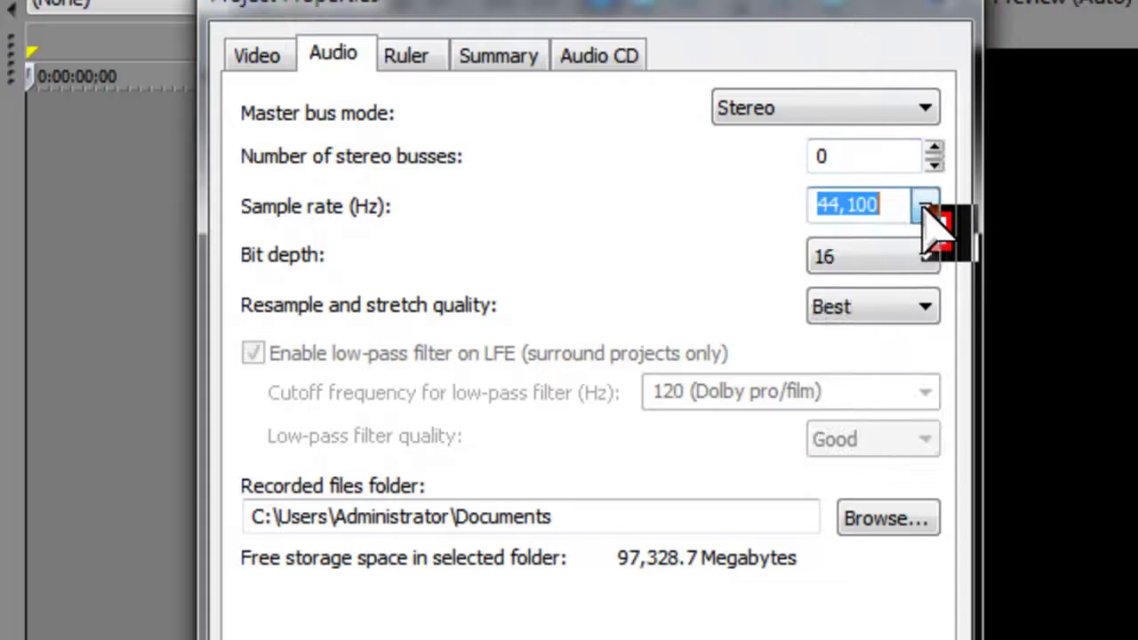
{"action": "left_click", "coordinate": [912, 256]}
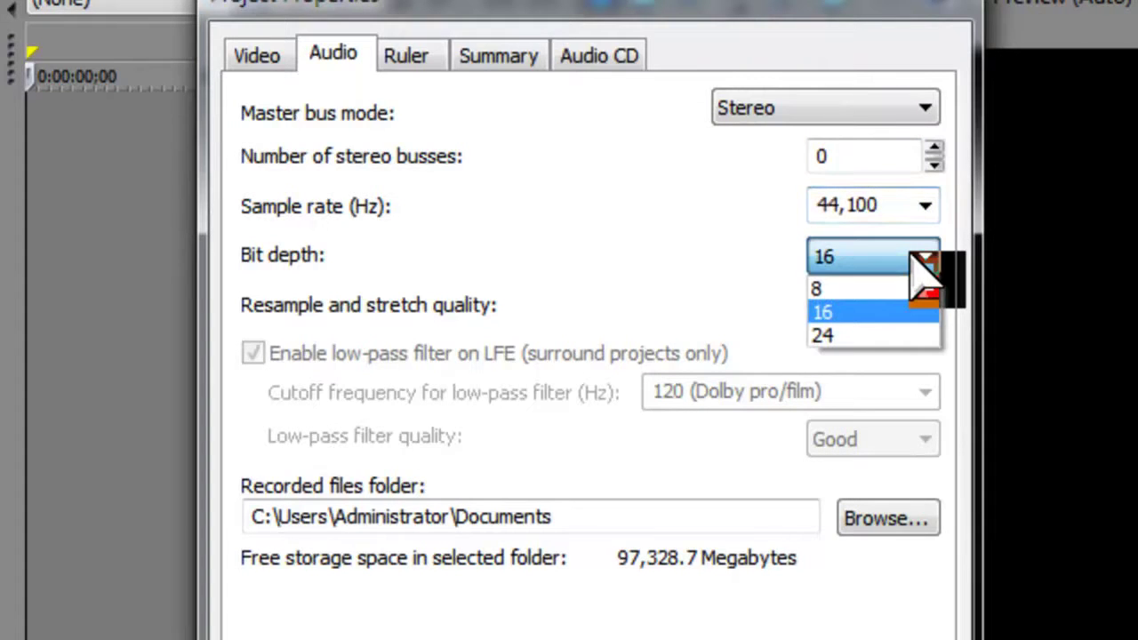
{"action": "left_click", "coordinate": [578, 195]}
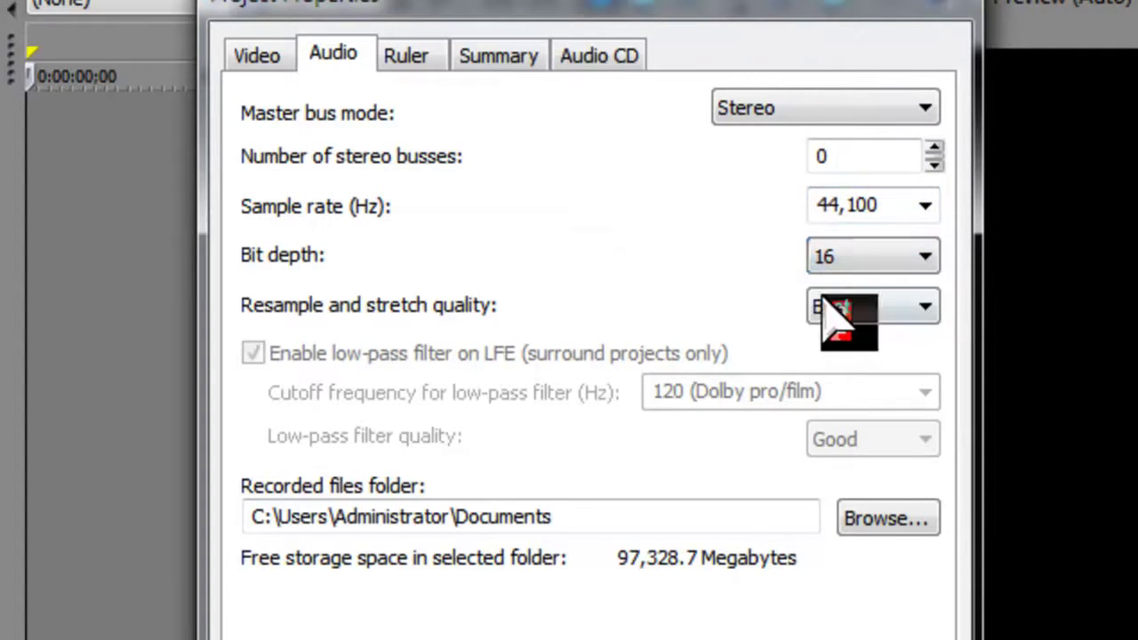
{"action": "left_click", "coordinate": [879, 307]}
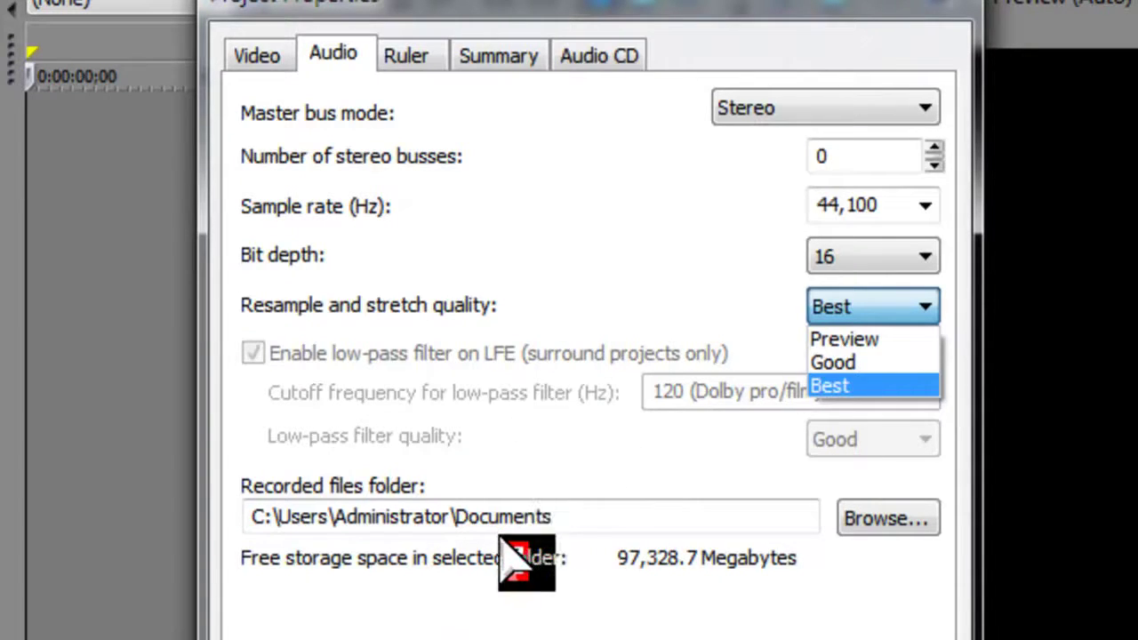
{"action": "left_click", "coordinate": [435, 45]}
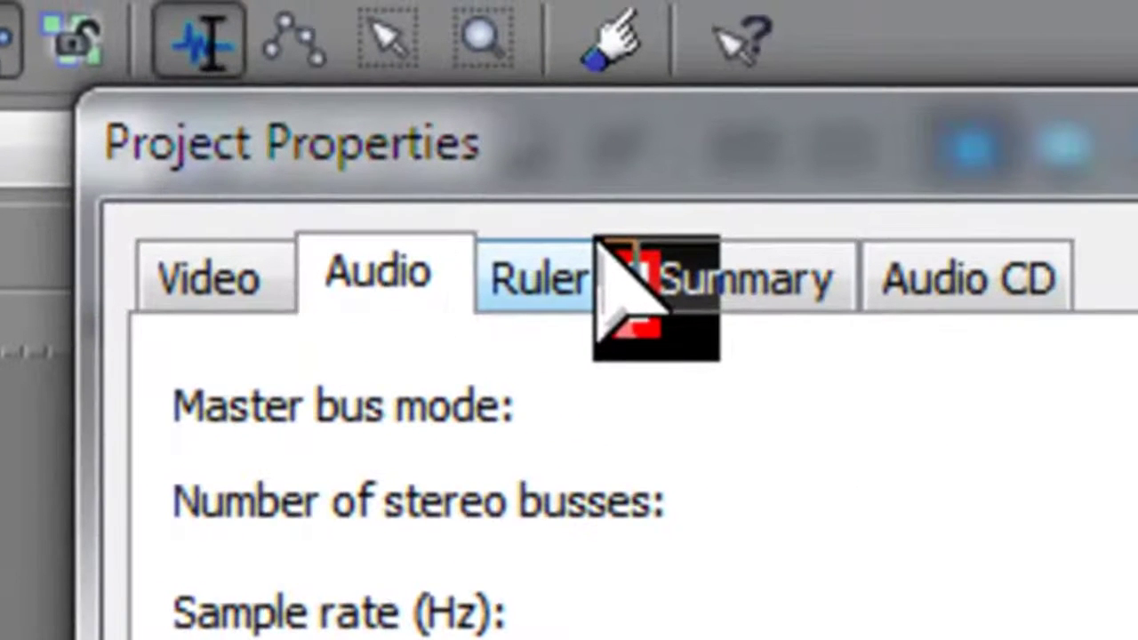
View the project's Ruler settings and examine the ruler time formats and the choices for the note that gets one beat.
{"action": "left_click", "coordinate": [433, 40]}
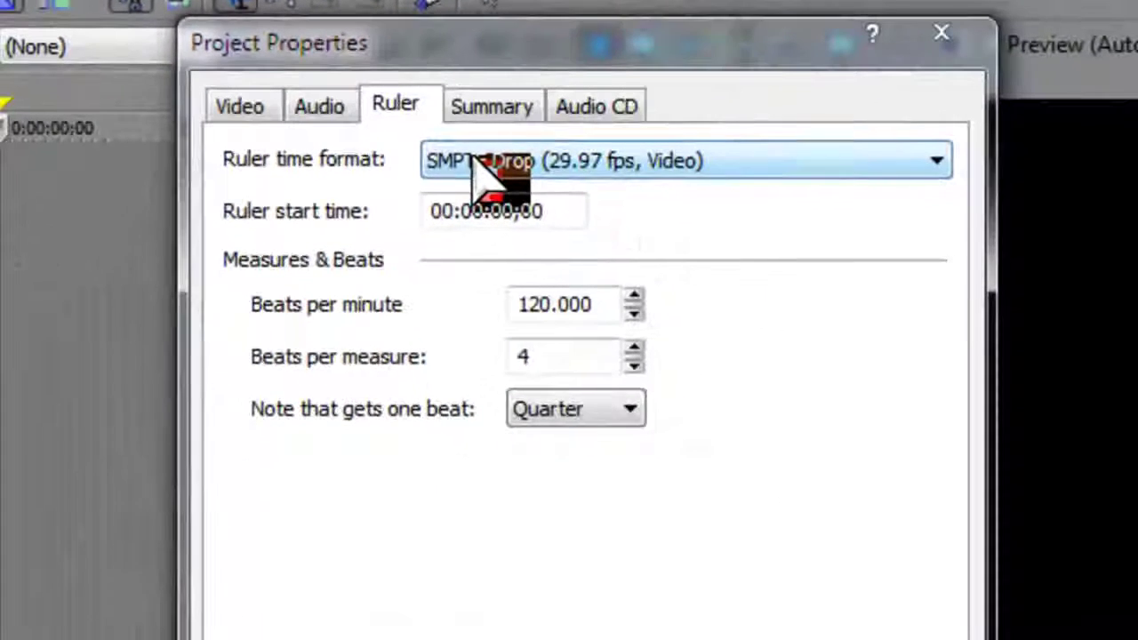
{"action": "left_click", "coordinate": [474, 163]}
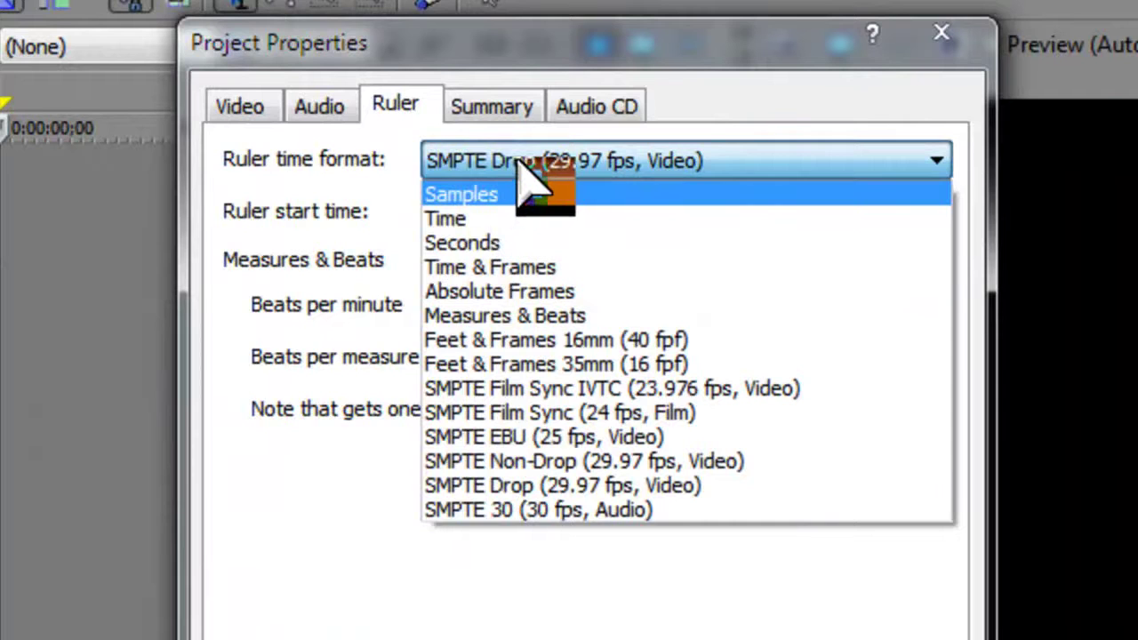
{"action": "left_click", "coordinate": [354, 477]}
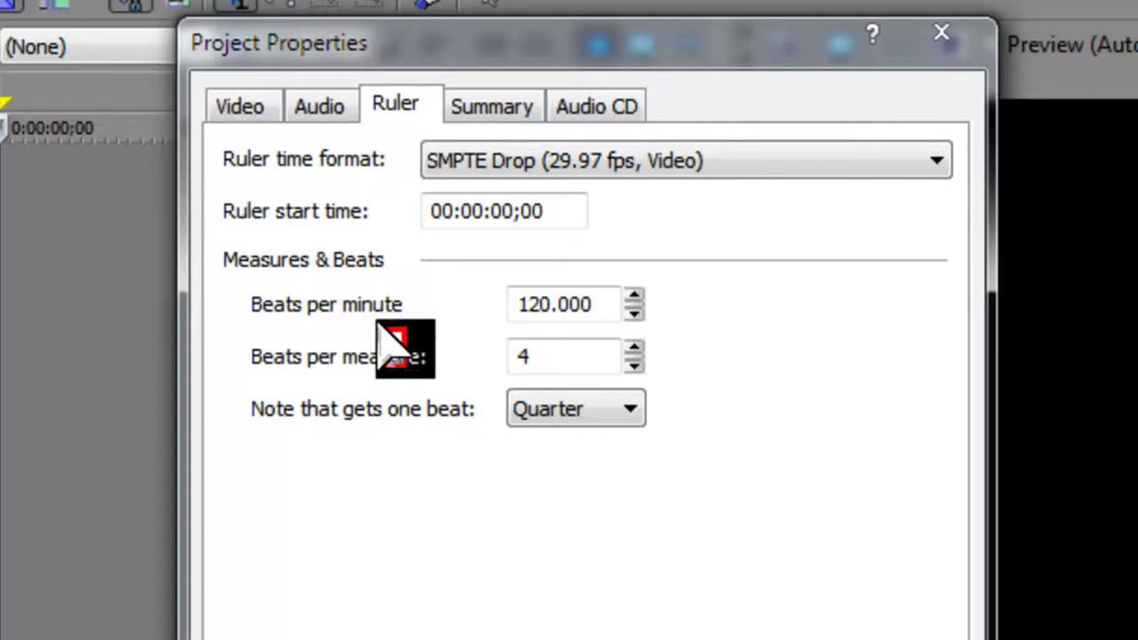
{"action": "left_click", "coordinate": [575, 408]}
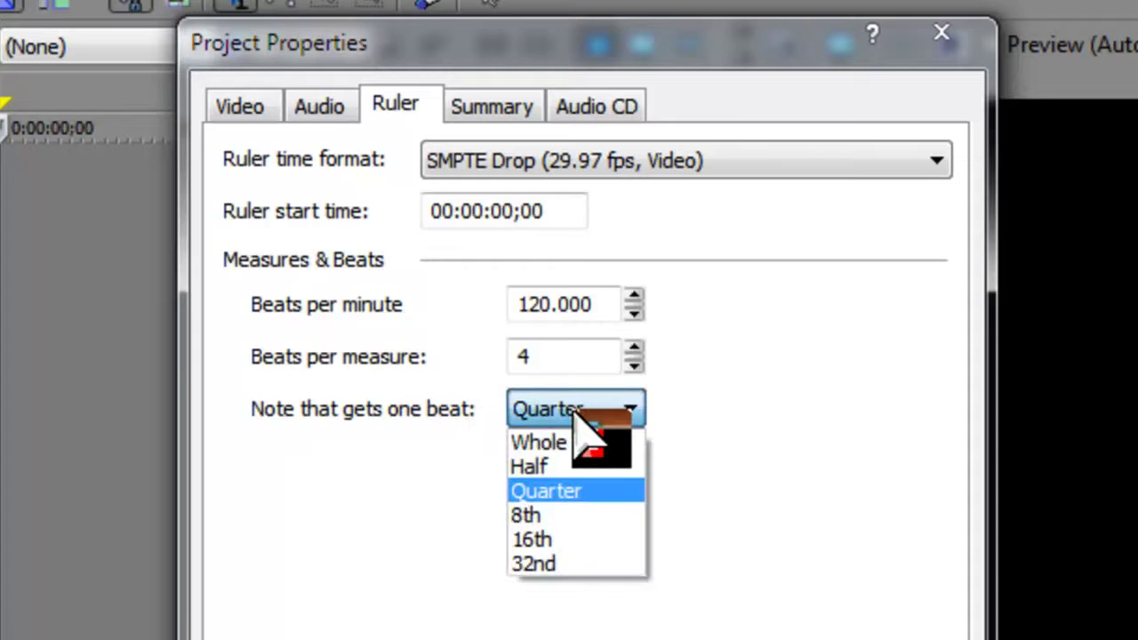
{"action": "left_click", "coordinate": [334, 503]}
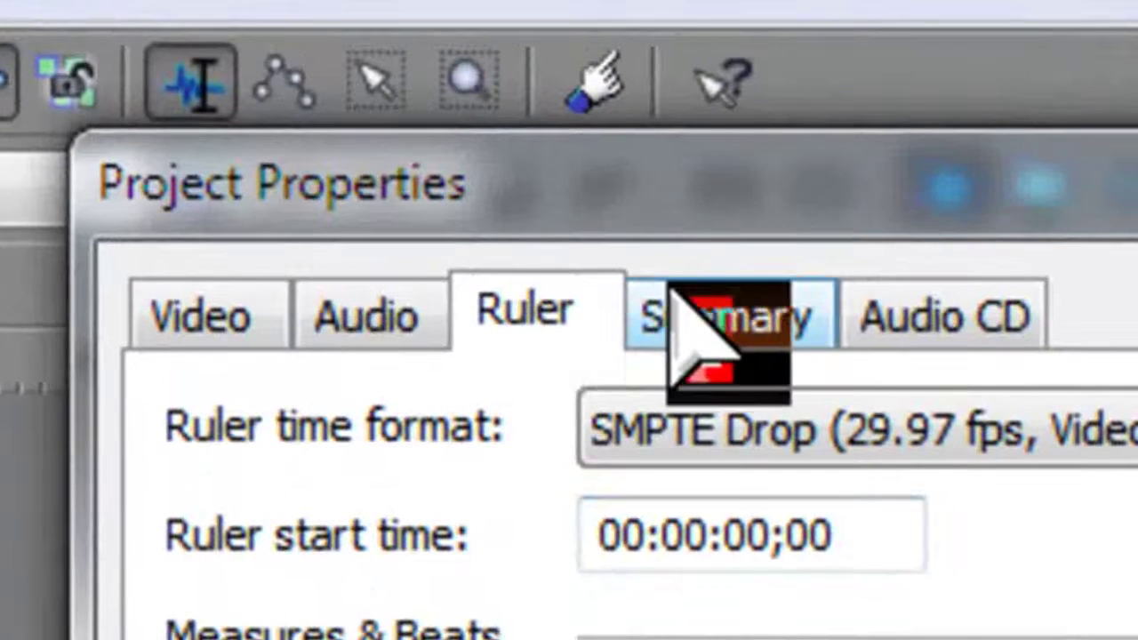
Look through the project's Summary fields, from Title and Artist to Copyright and Comments, and view the Audio CD settings.
{"action": "left_click", "coordinate": [673, 298]}
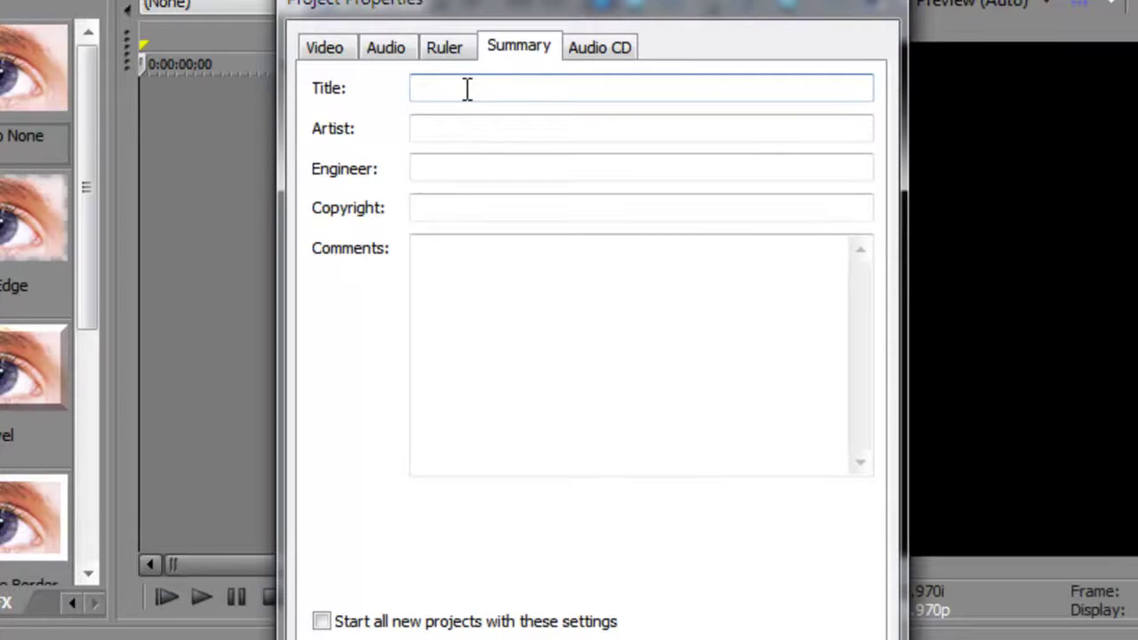
{"action": "left_click", "coordinate": [467, 128]}
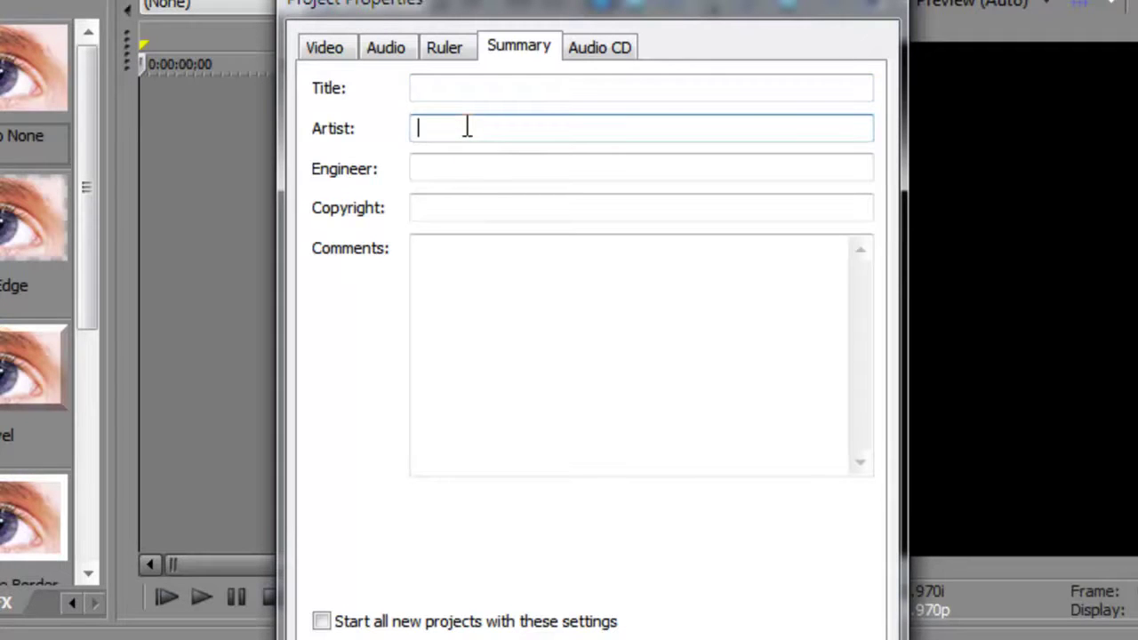
{"action": "left_click", "coordinate": [465, 170]}
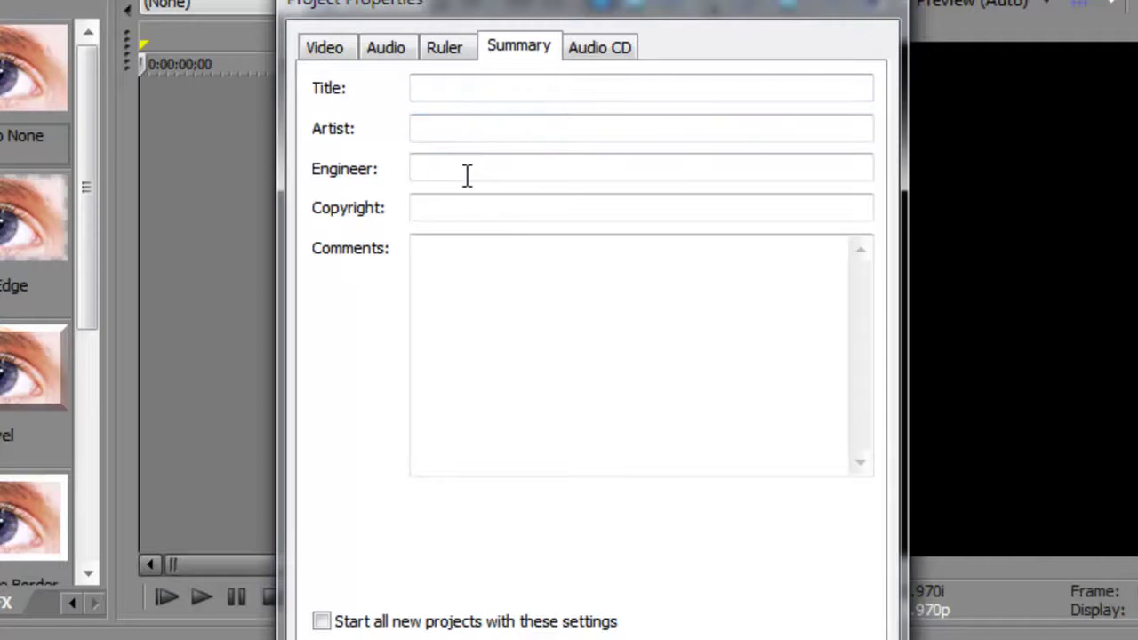
{"action": "left_click", "coordinate": [470, 208]}
{"action": "left_click", "coordinate": [448, 313]}
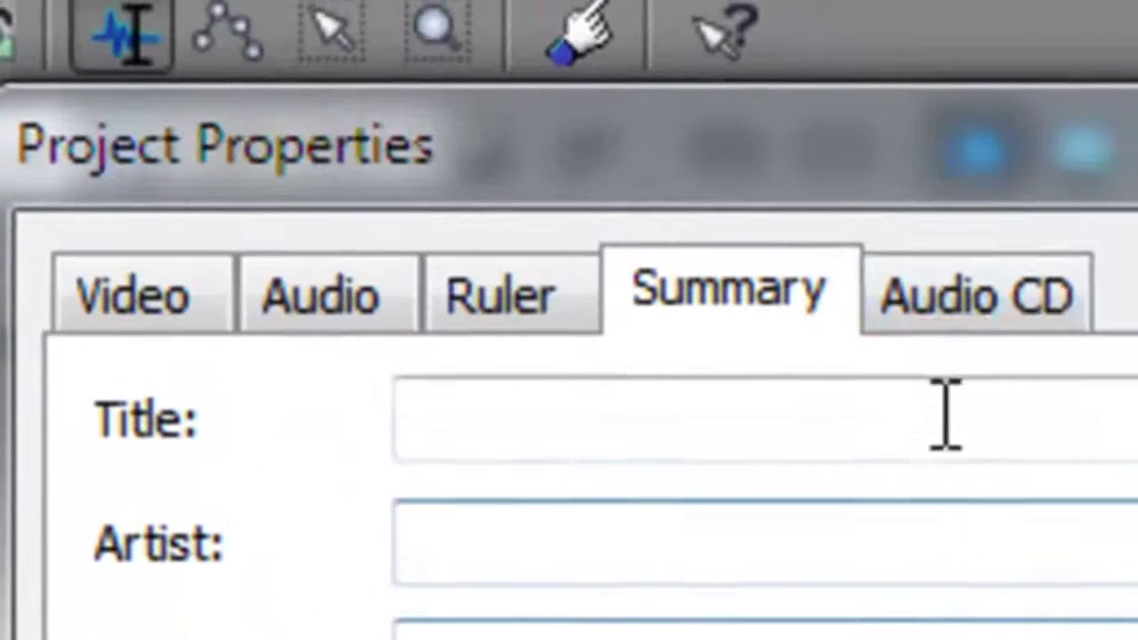
{"action": "left_click", "coordinate": [952, 285]}
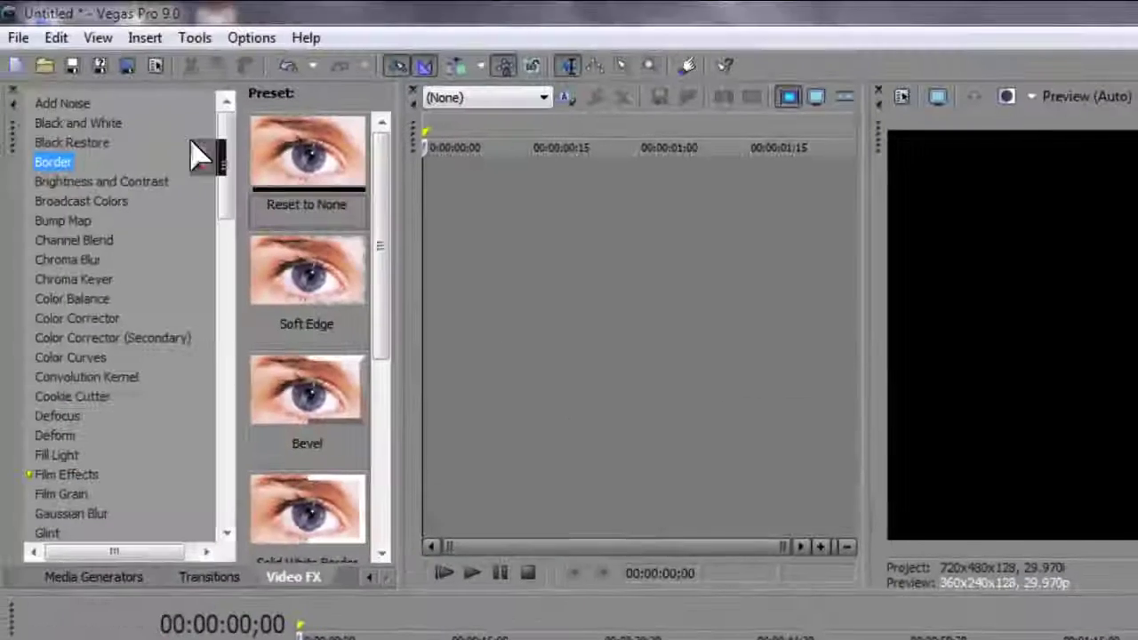
Look through the available editing commands and the view options for showing windows, bus tracks and envelopes.
{"action": "left_click", "coordinate": [54, 36]}
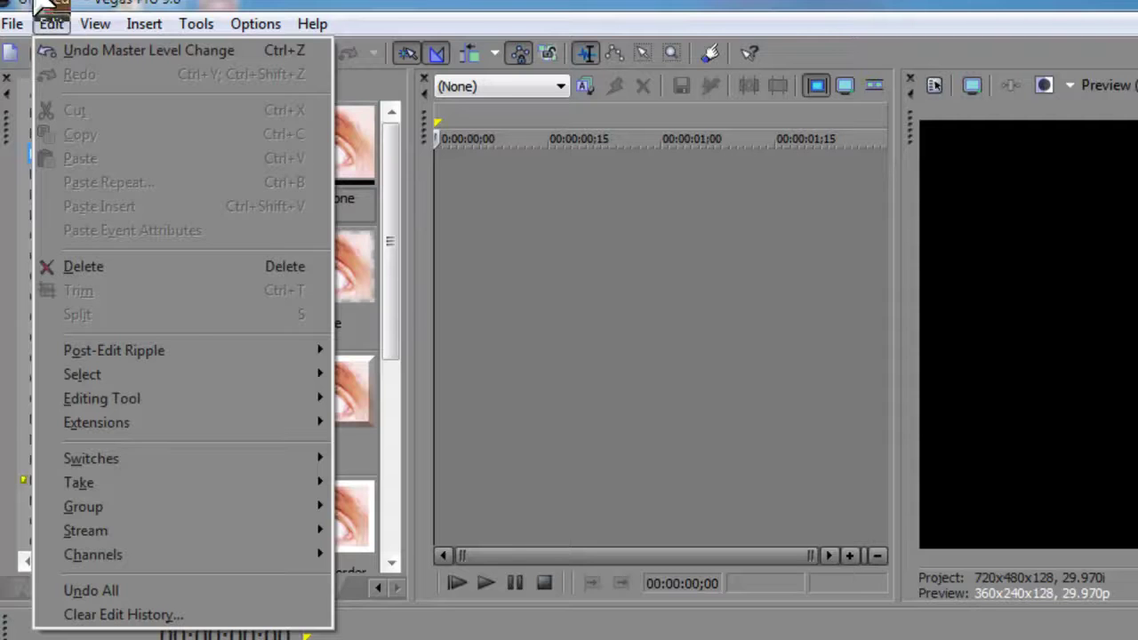
{"action": "mouse_move", "coordinate": [95, 24]}
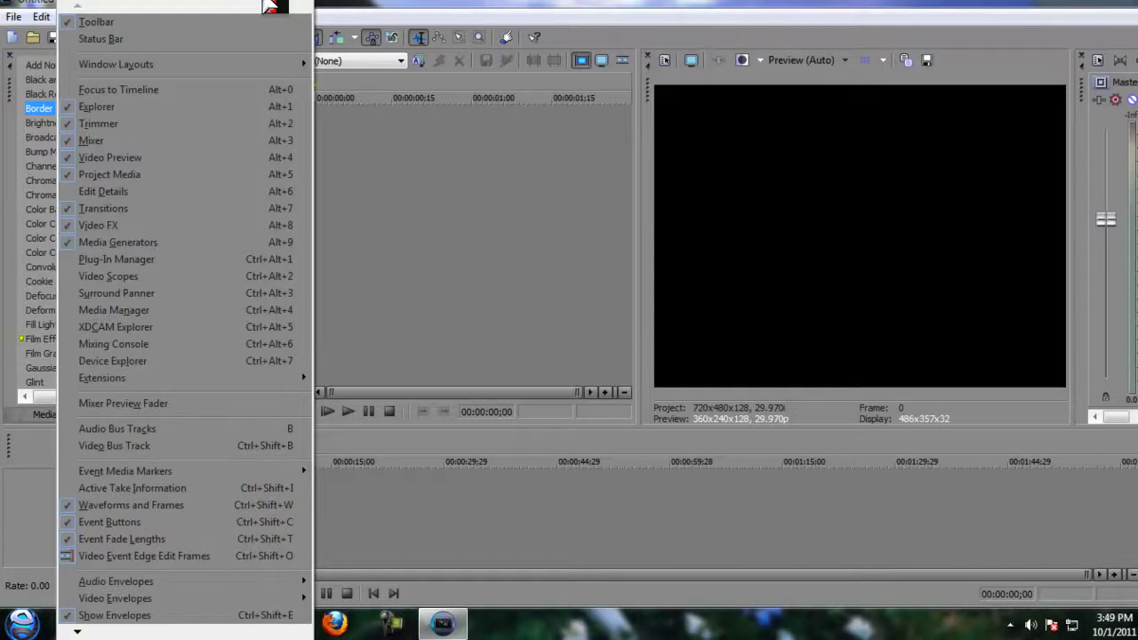
{"action": "left_click", "coordinate": [71, 16]}
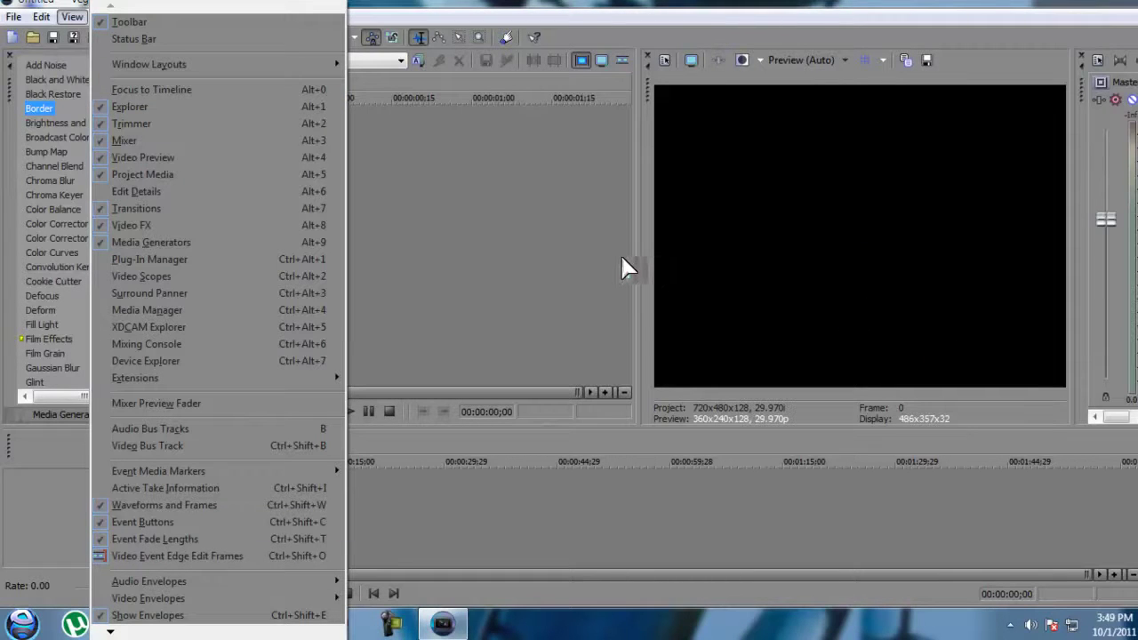
{"action": "left_click", "coordinate": [534, 271]}
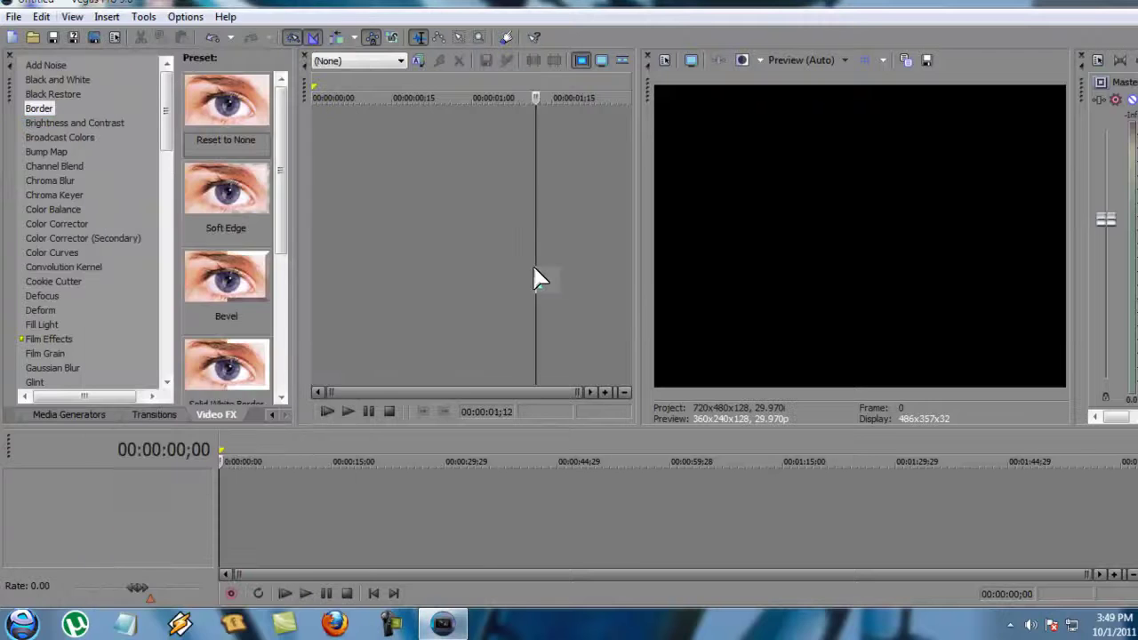
Examine the tools for audio, video, prerendering, disc burning, Scripting, Extensions and Multicamera, and the quantizing and snapping options.
{"action": "left_click", "coordinate": [145, 18]}
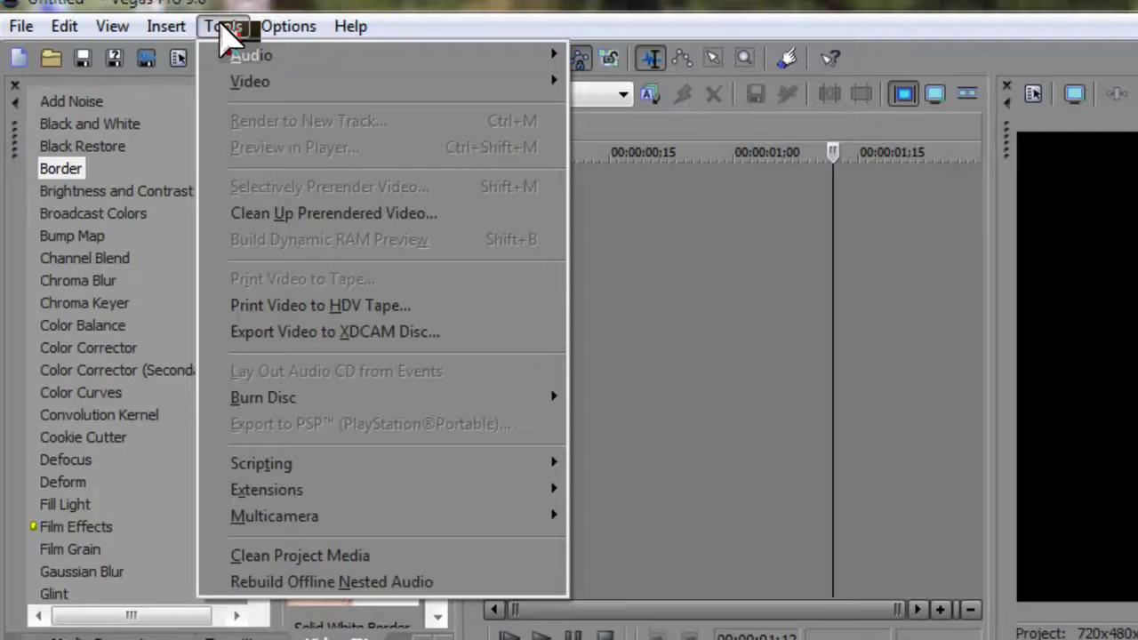
{"action": "mouse_move", "coordinate": [554, 473]}
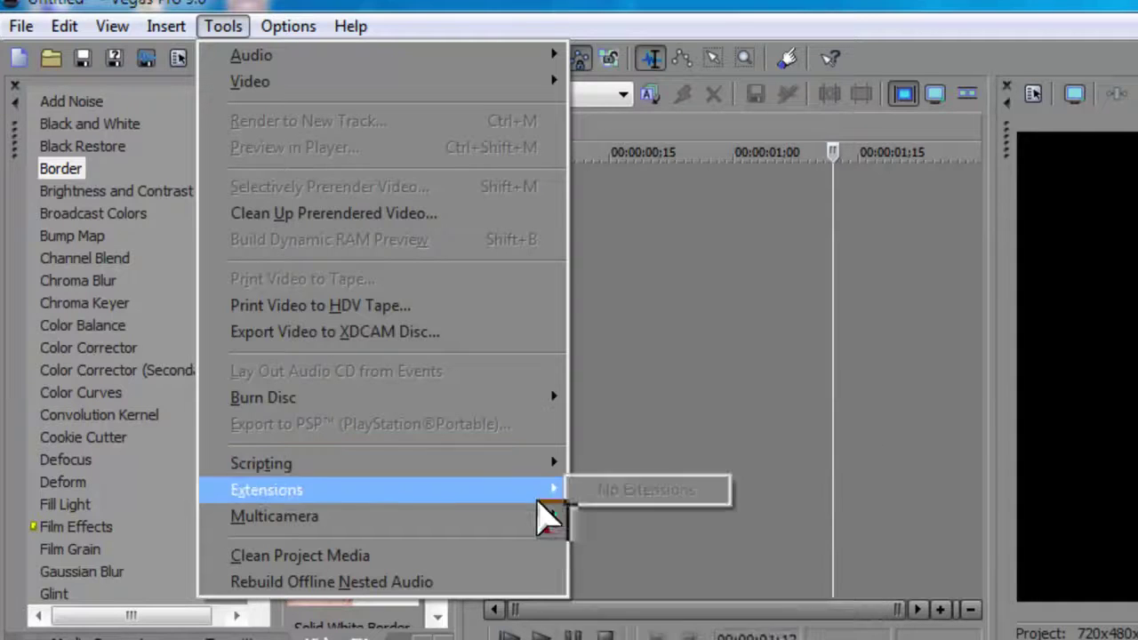
{"action": "mouse_move", "coordinate": [538, 514]}
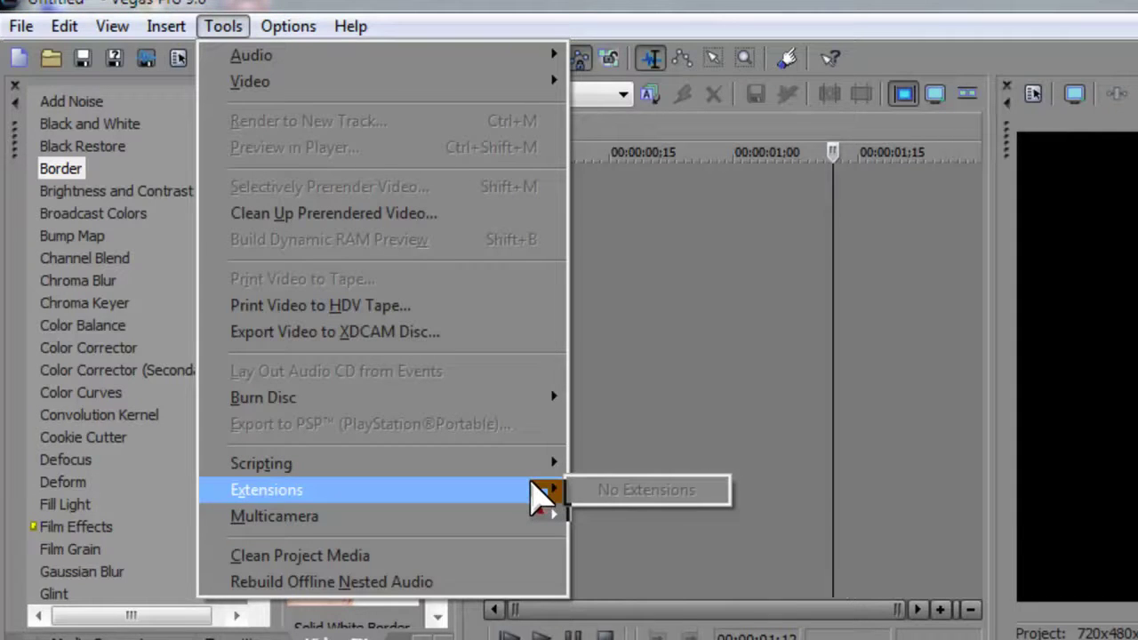
{"action": "mouse_move", "coordinate": [483, 518]}
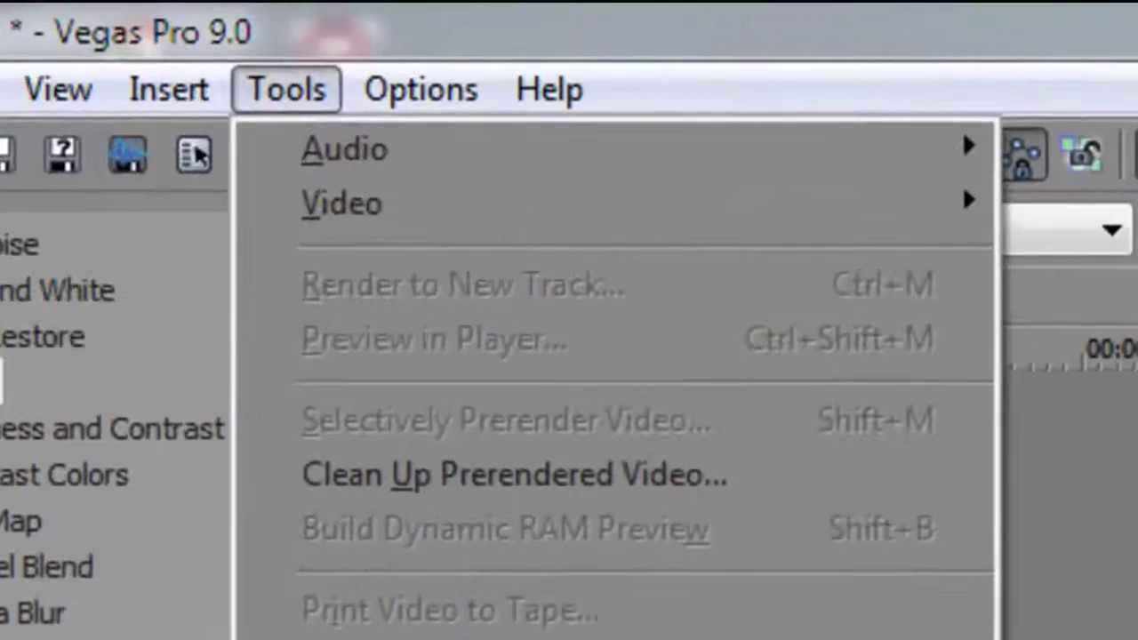
{"action": "mouse_move", "coordinate": [307, 34]}
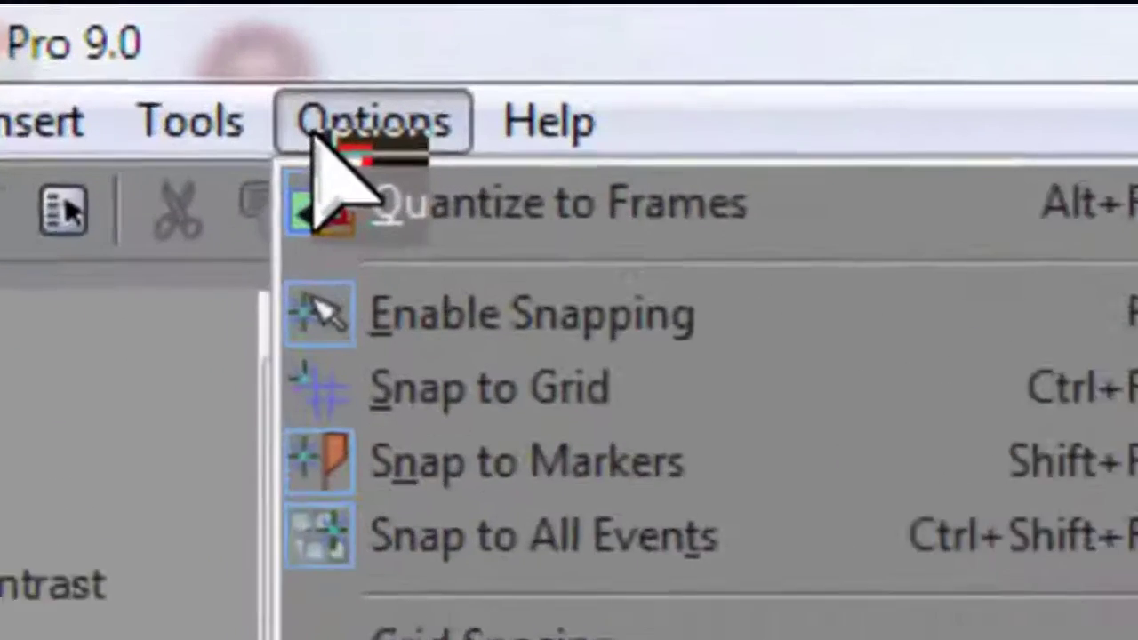
View the Interactive Tutorials list, look through its topics from The Basics to Project Tutorials, and close it.
{"action": "mouse_move", "coordinate": [548, 121]}
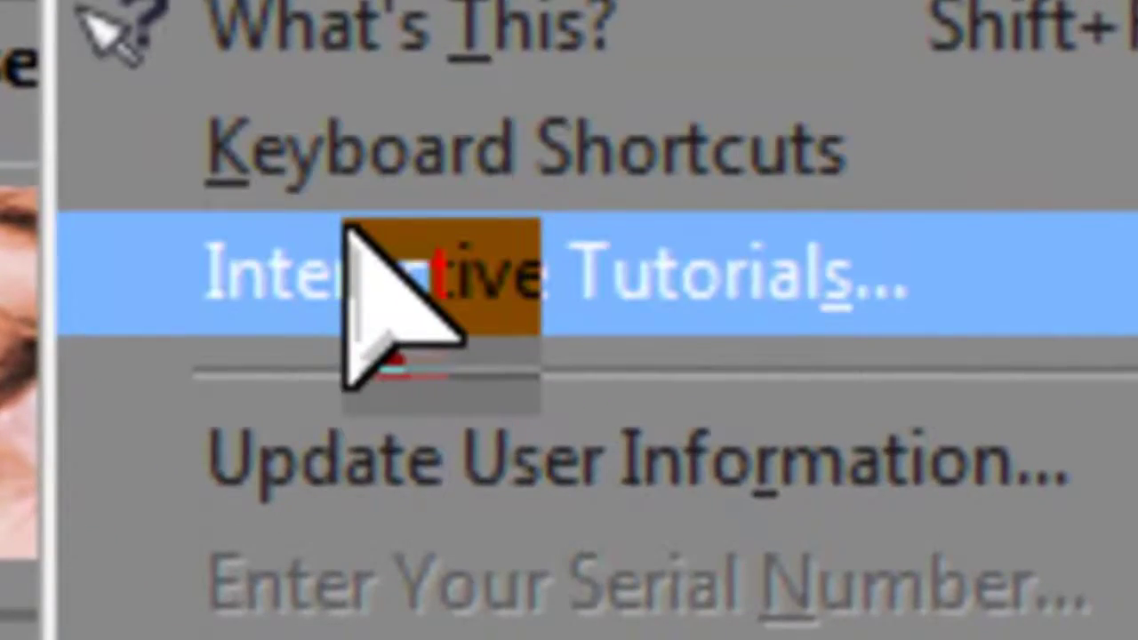
{"action": "left_click", "coordinate": [356, 236]}
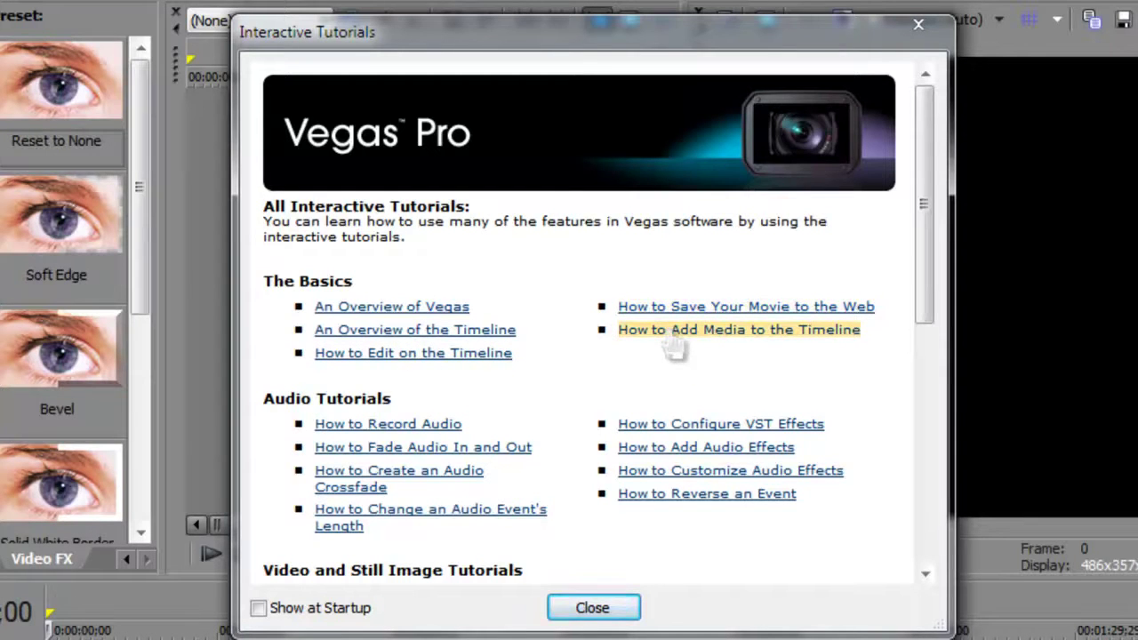
{"action": "scroll", "coordinate": [437, 337], "scroll_direction": "down", "scroll_amount": 5}
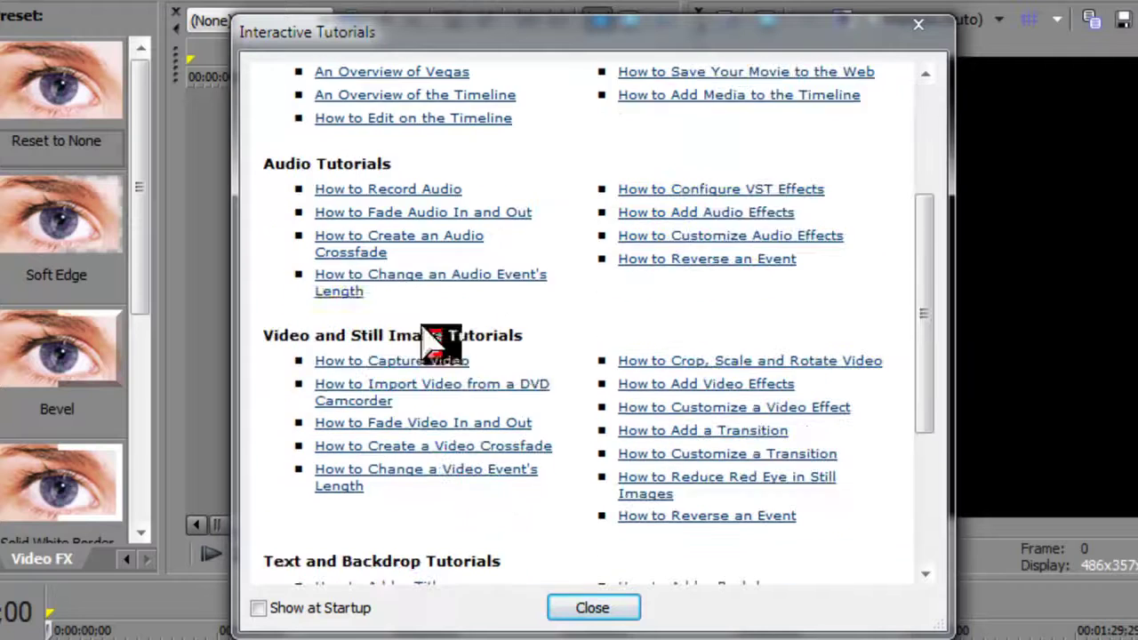
{"action": "scroll", "coordinate": [507, 240], "scroll_direction": "down", "scroll_amount": 4}
{"action": "scroll", "coordinate": [592, 267], "scroll_direction": "down", "scroll_amount": 1}
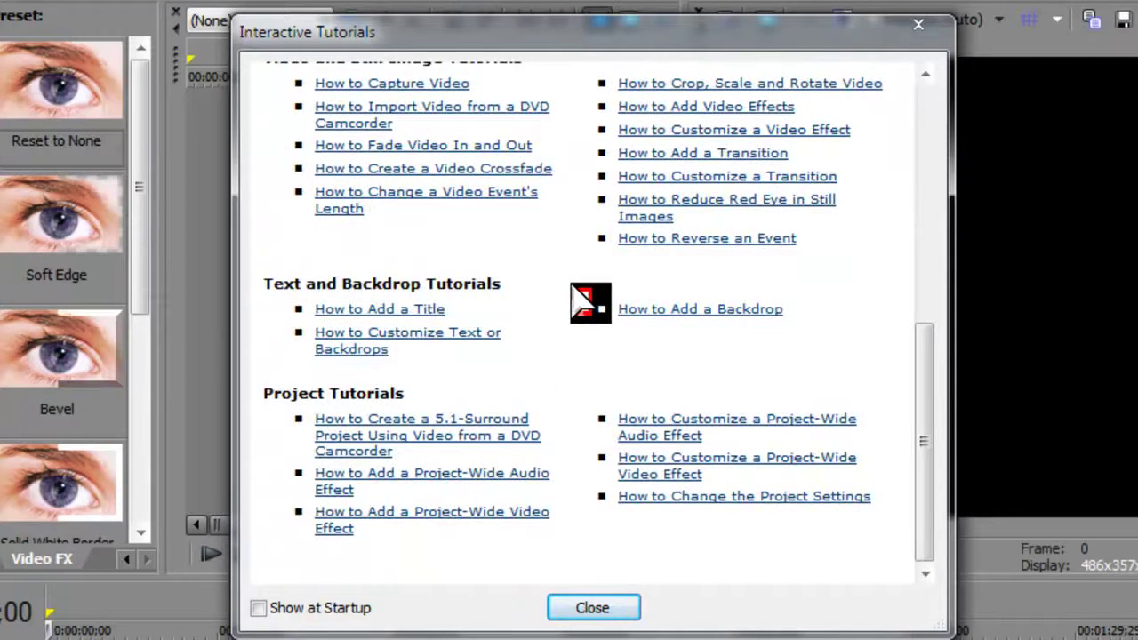
{"action": "scroll", "coordinate": [583, 302], "scroll_direction": "up", "scroll_amount": 10}
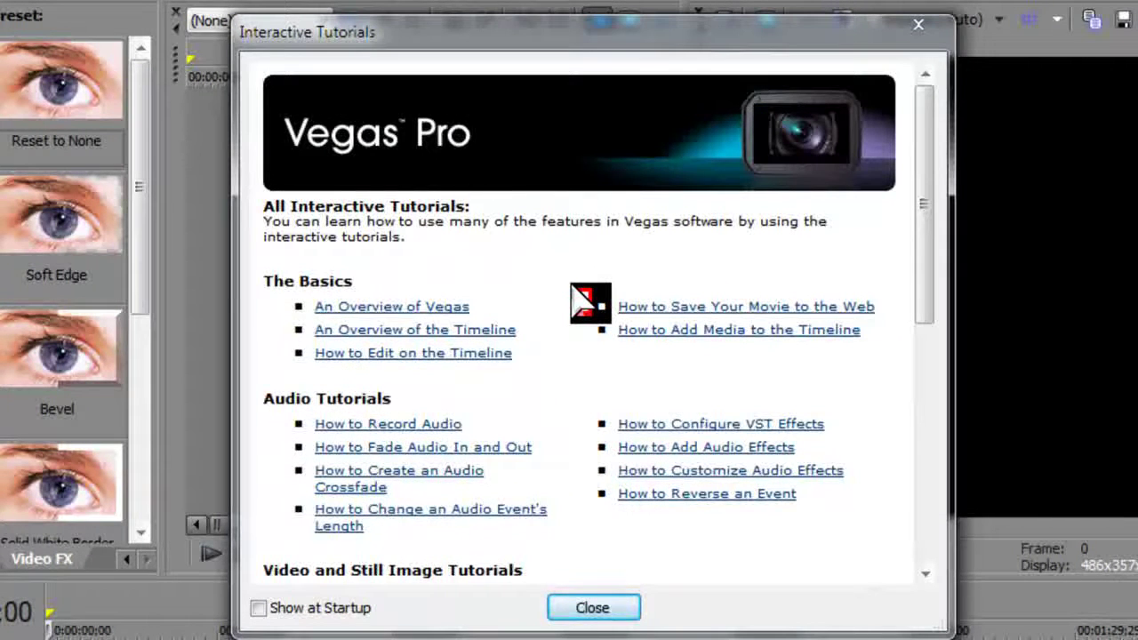
{"action": "left_click", "coordinate": [594, 608]}
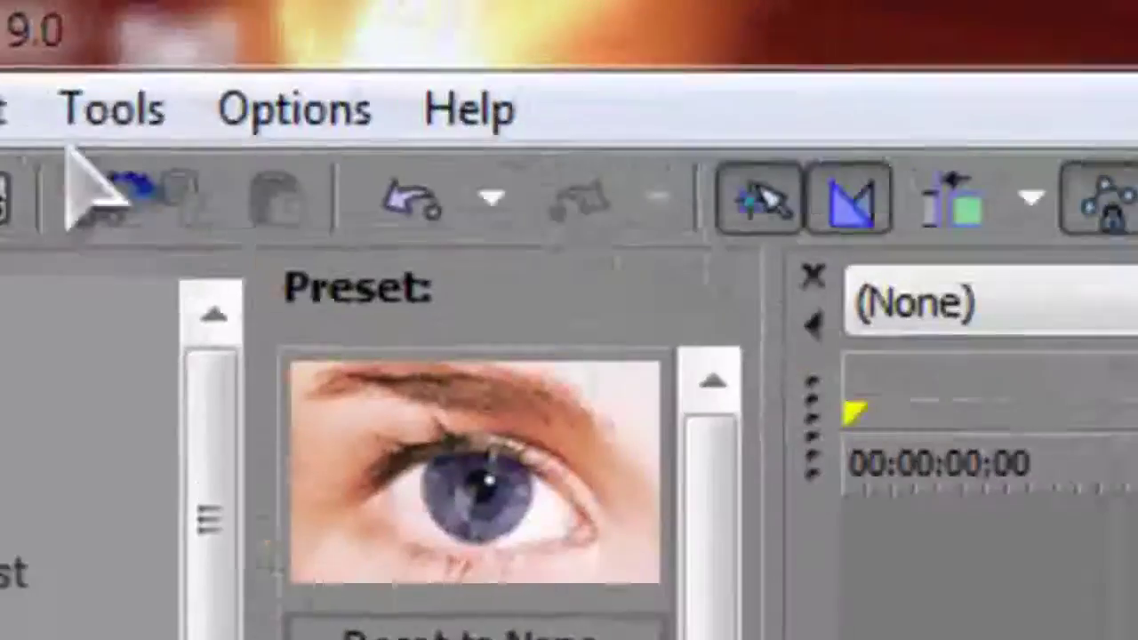
View the Keyboard Shortcuts help topic and look through its shortcut categories from Project file to Miscellaneous.
{"action": "left_click", "coordinate": [468, 109]}
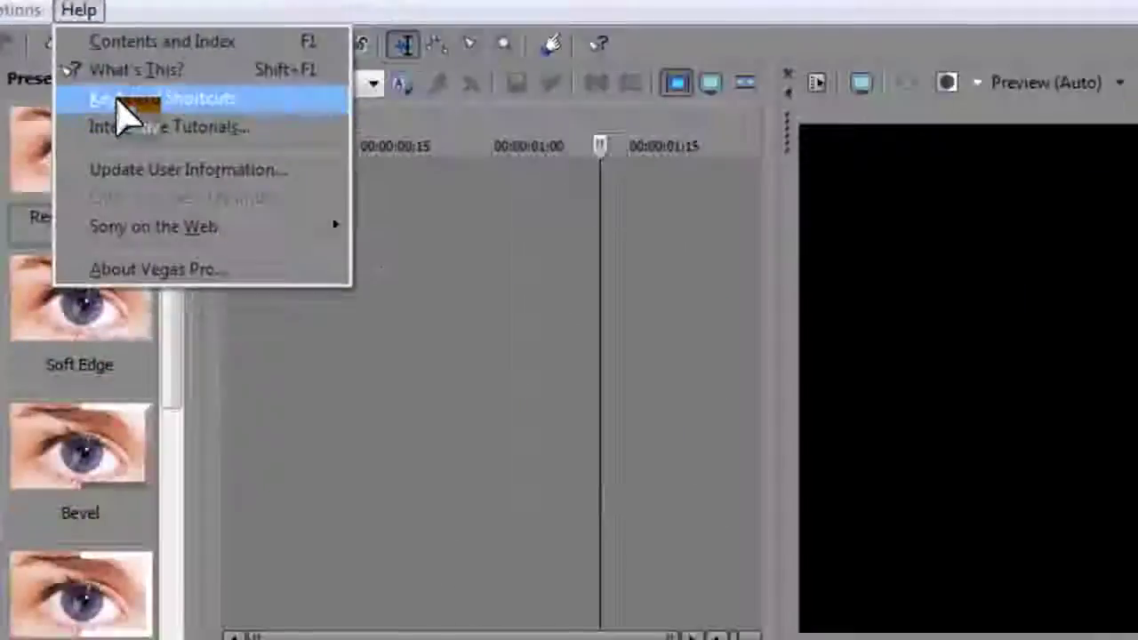
{"action": "left_click", "coordinate": [334, 276]}
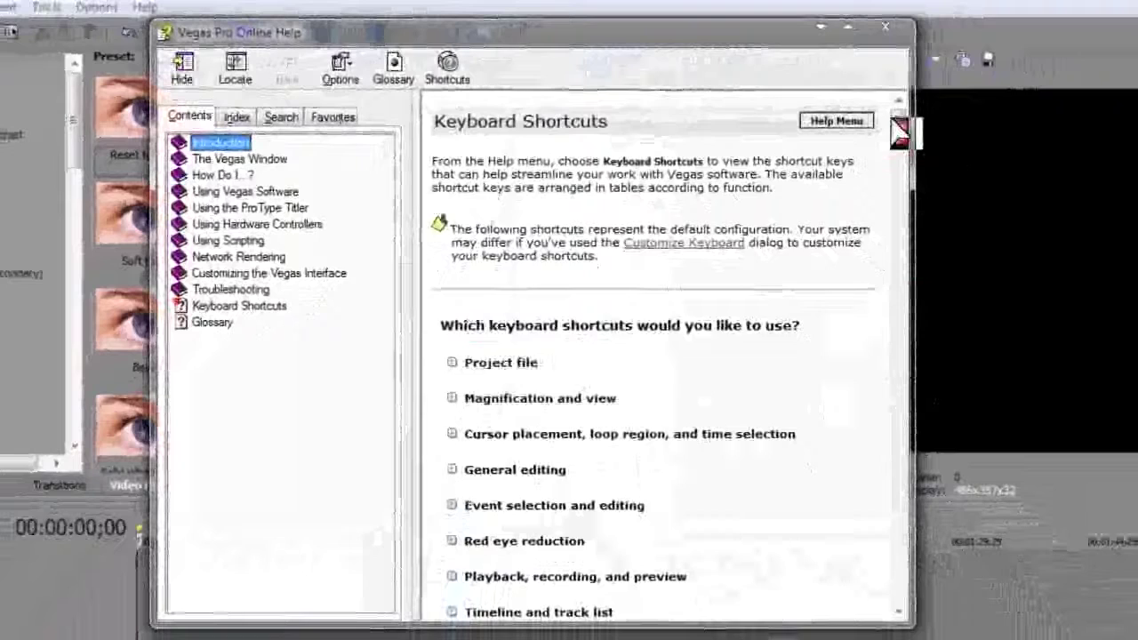
{"action": "left_click", "coordinate": [900, 123]}
{"action": "left_click_drag", "start_coordinate": [903, 125], "coordinate": [907, 140]}
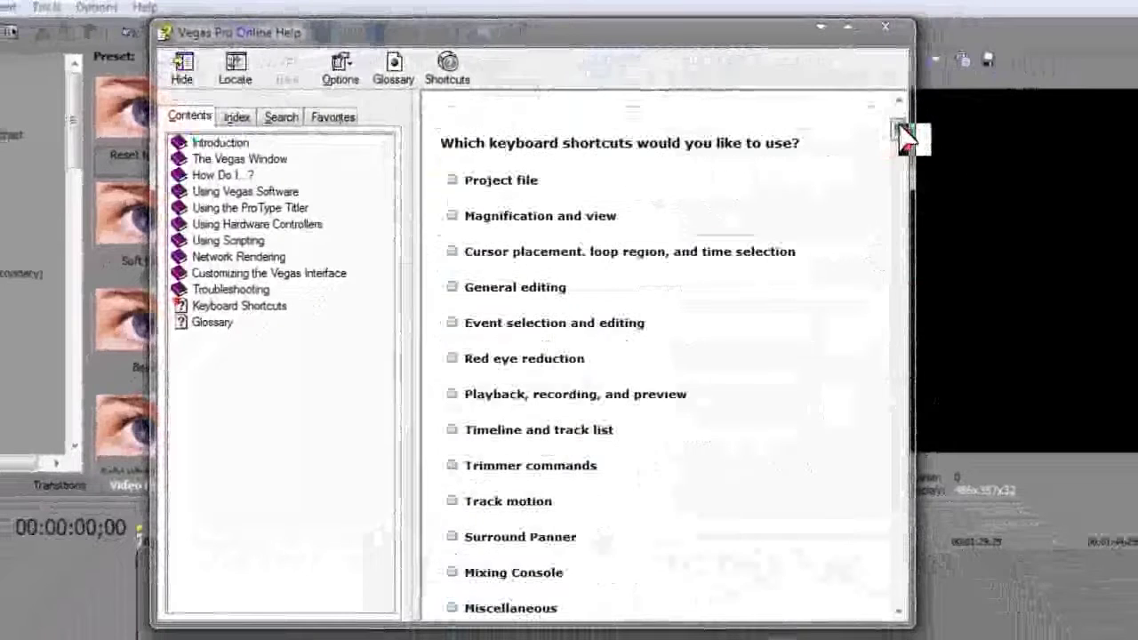
Examine the keyboard shortcuts for Track motion, Surround Panner and Mixing Console in the help.
{"action": "left_click", "coordinate": [534, 504]}
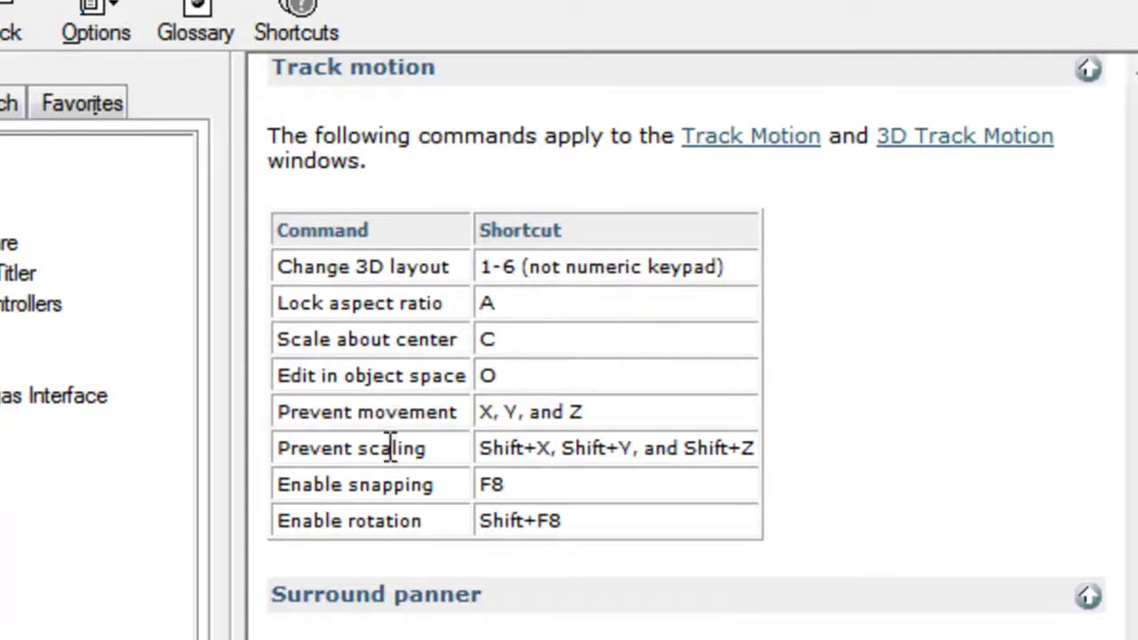
{"action": "scroll", "coordinate": [1027, 470], "scroll_direction": "down", "scroll_amount": 10}
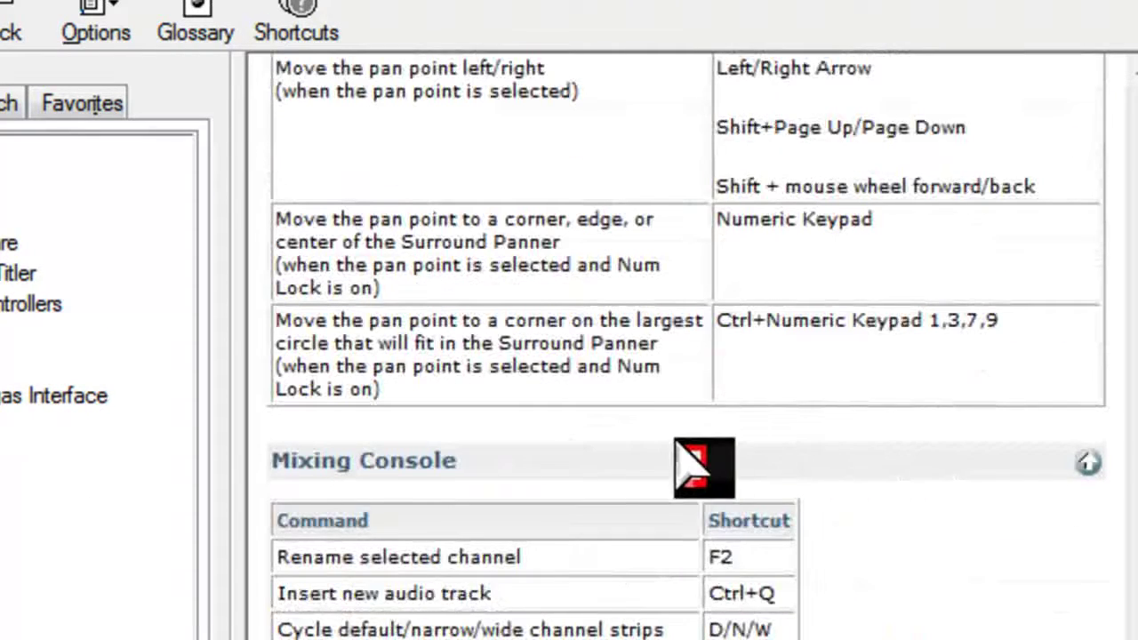
{"action": "scroll", "coordinate": [699, 472], "scroll_direction": "down", "scroll_amount": 5}
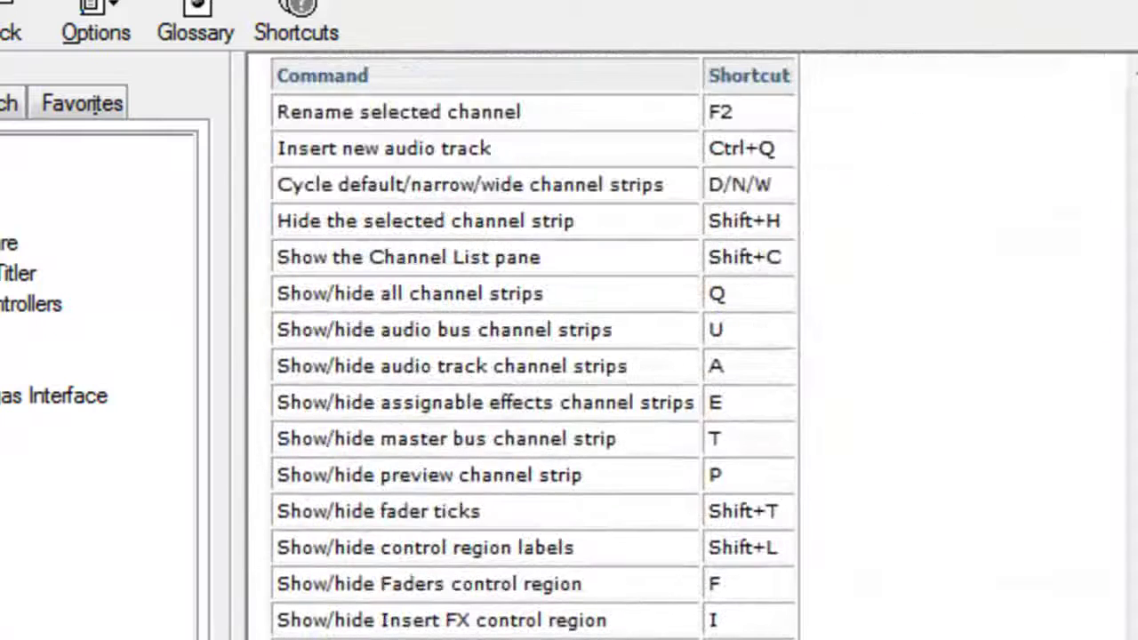